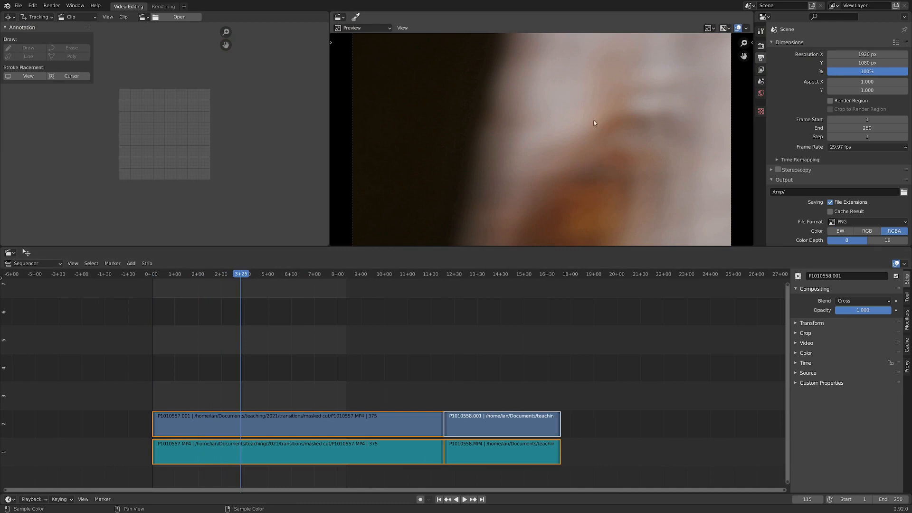
- Compare the frames of the first clip where the tree sweeps past with the campfire footage in the second clip
drag(242, 278, 476, 280)
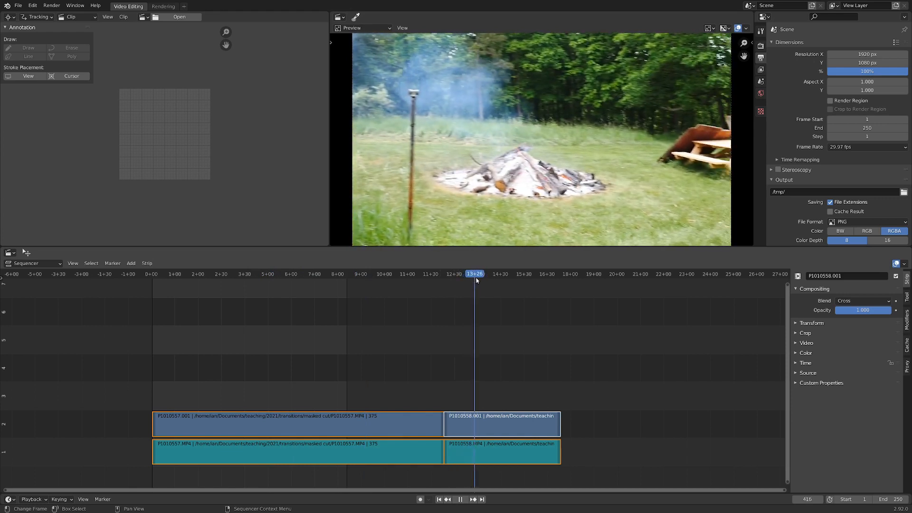
key(space)
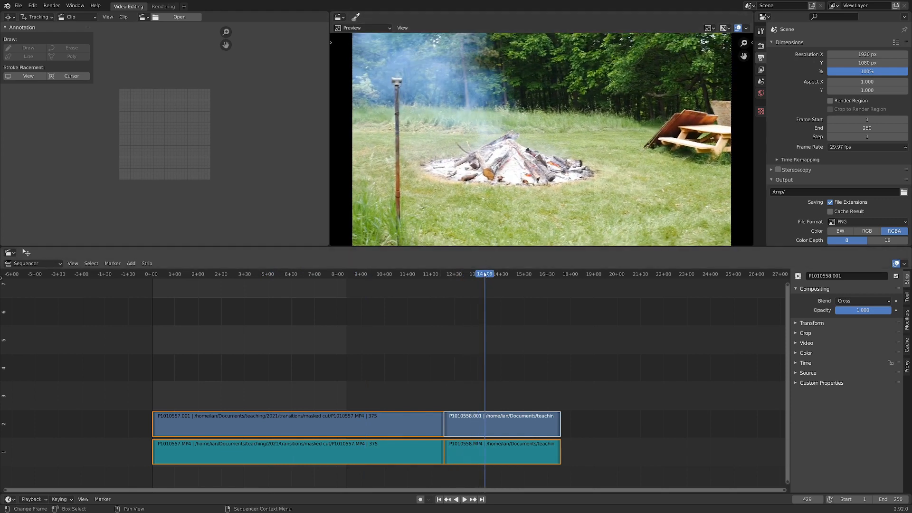
drag(486, 274, 242, 282)
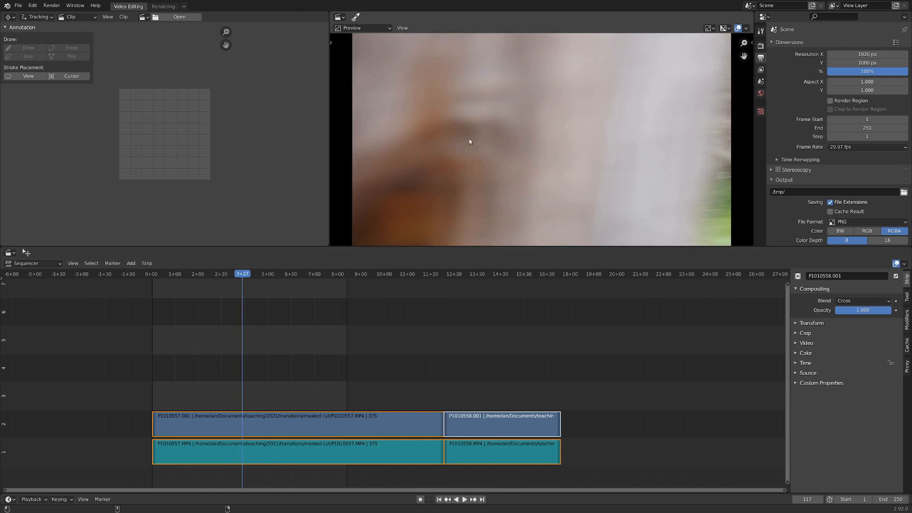
key(Right)
key(Right)
key(Right)
key(Right)
key(Right)
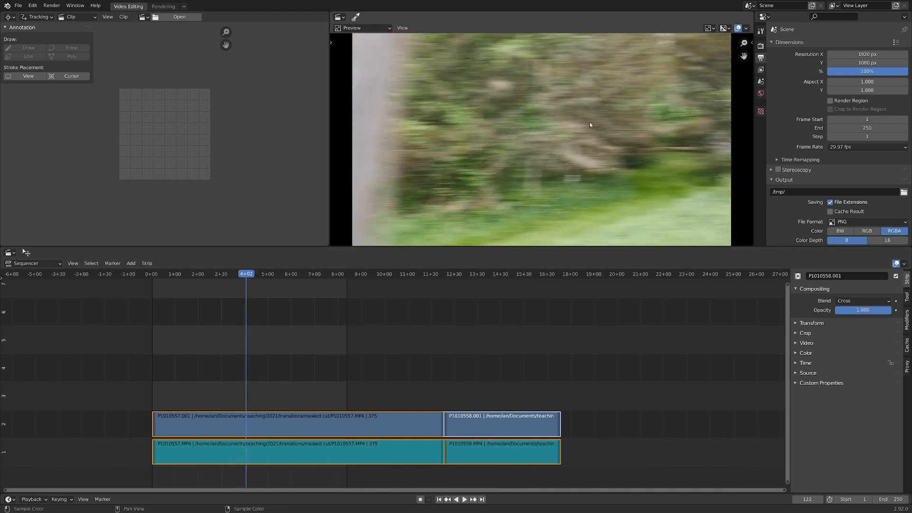
click(482, 277)
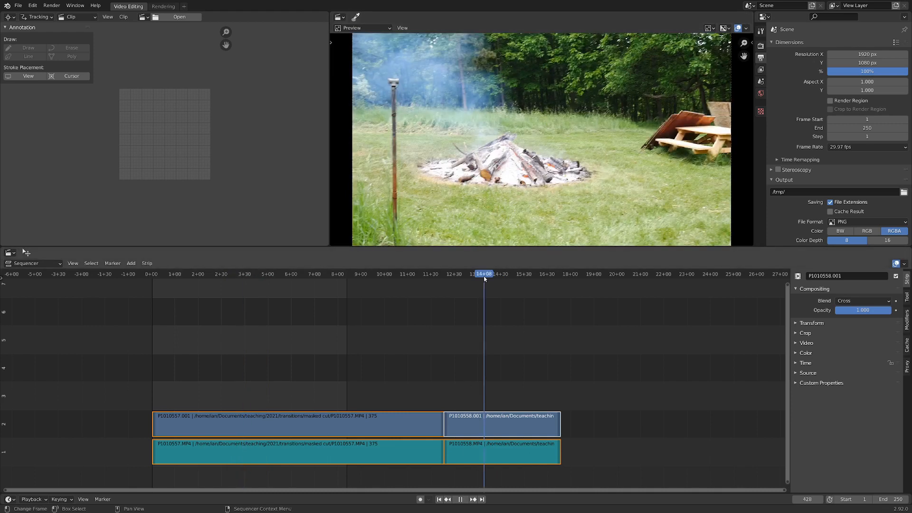
mouse_move(482, 279)
mouse_down()
mouse_move(457, 278)
mouse_move(497, 280)
mouse_up()
drag(268, 281, 243, 276)
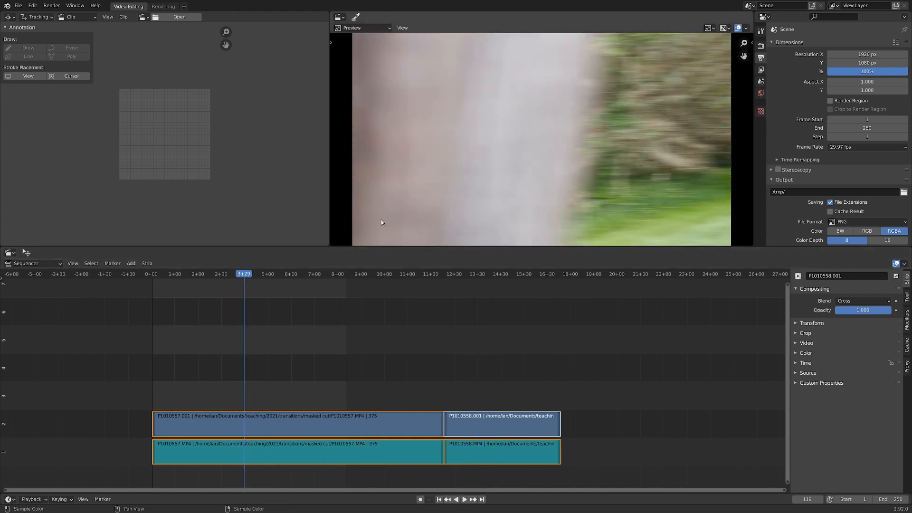
scroll(482, 149, down, 1)
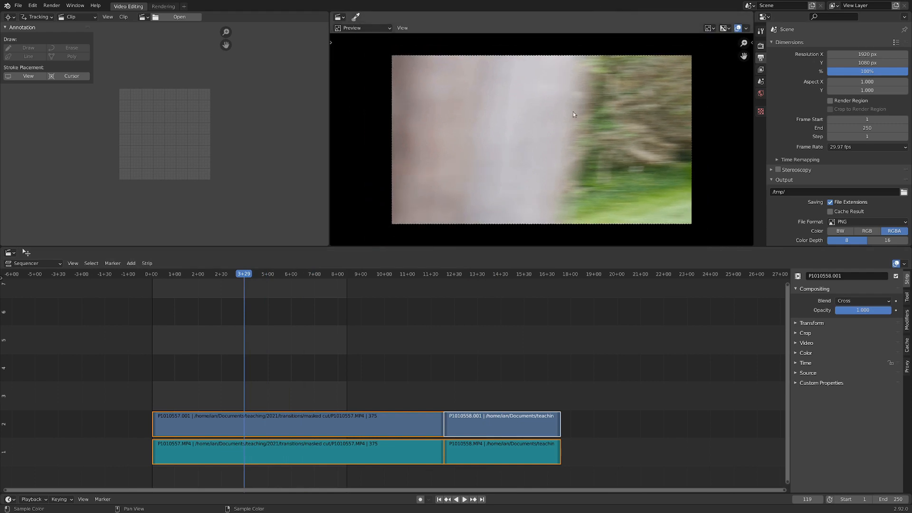
key(Right)
key(Right)
key(Right)
key(Right)
key(Right)
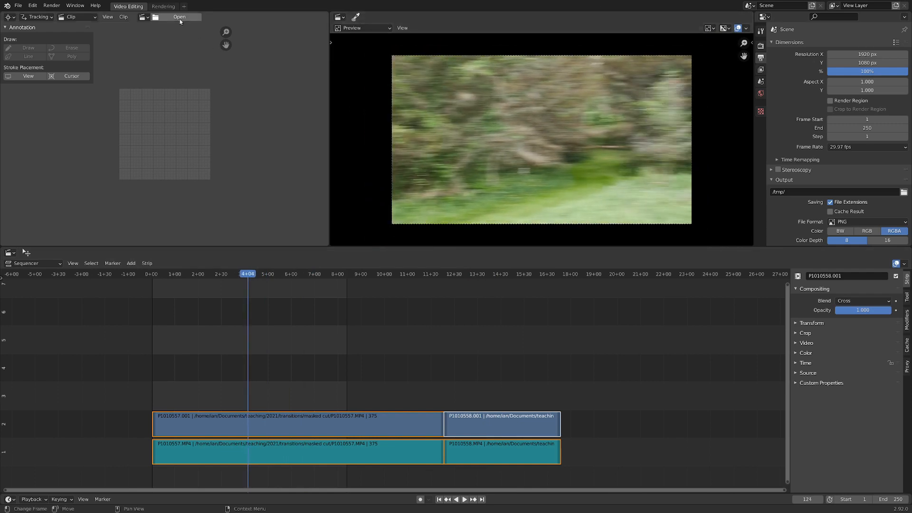
- Load the P1010557.MP4 clip in the clip editor, switch it to Mask mode and maximize the editor
click(180, 21)
key(Escape)
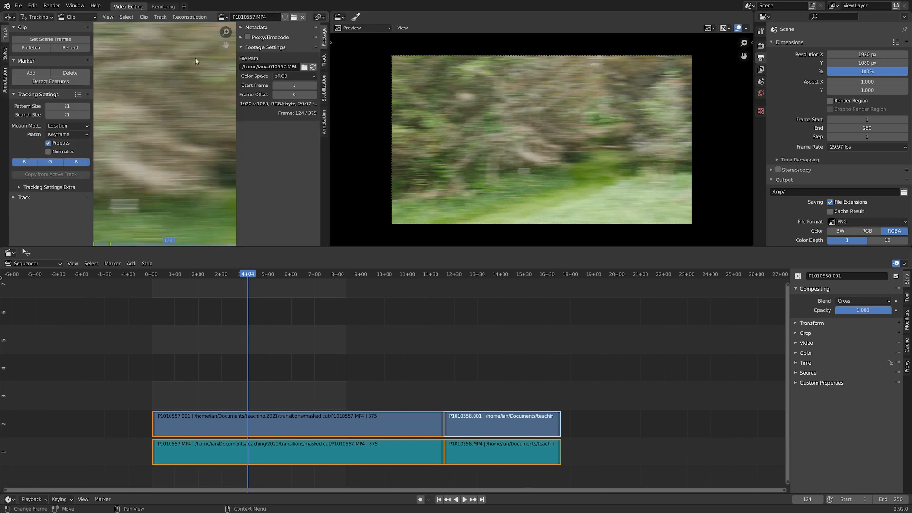
click(37, 17)
click(37, 36)
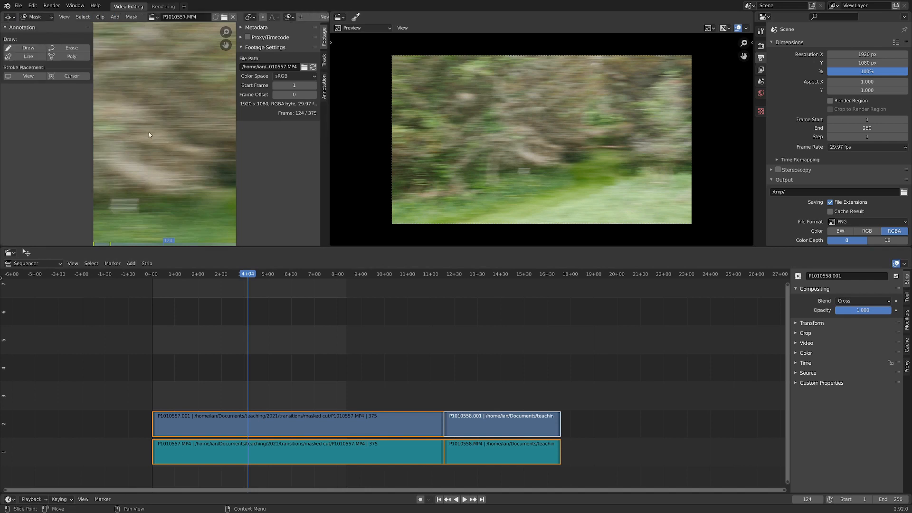
key(ctrl+space)
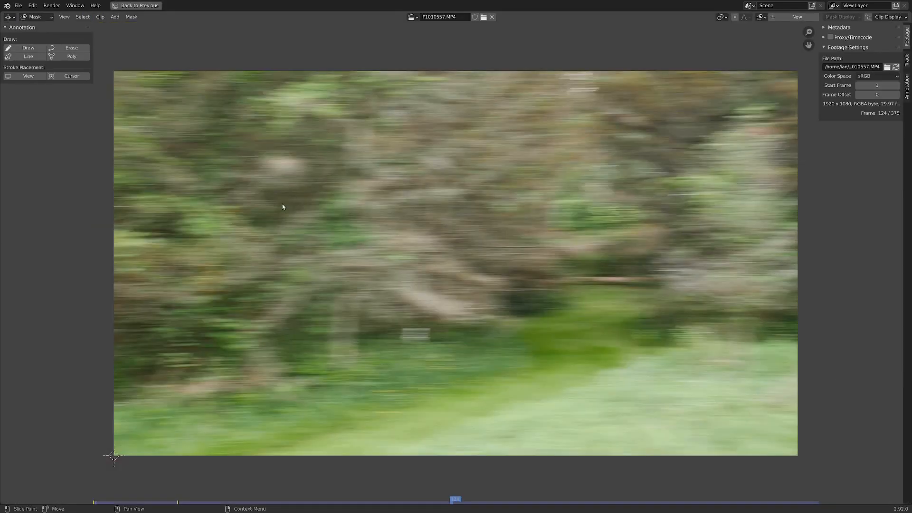
- Set the current frame to 119, where the tree's trailing edge crosses the middle of the picture
click(446, 503)
drag(447, 504, 426, 505)
scroll(524, 202, down, 1)
key(Right)
key(Right)
key(Right)
key(Right)
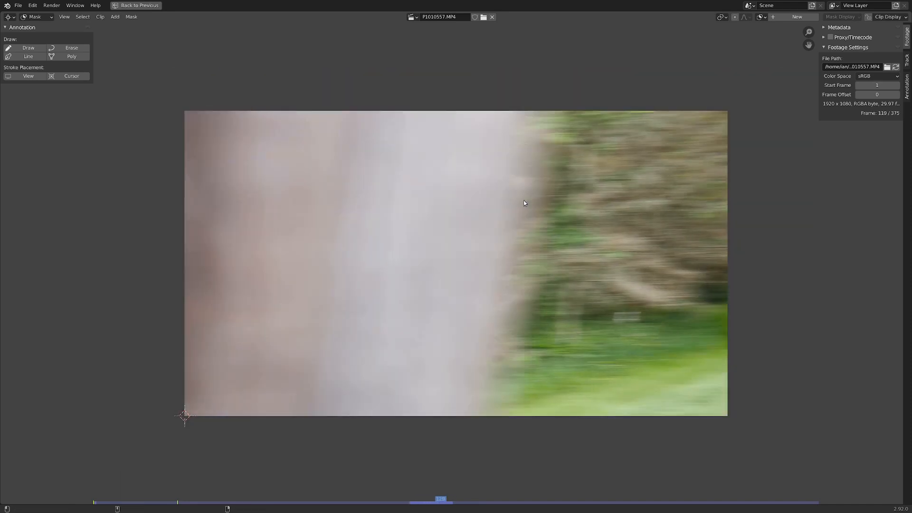
middle_drag(506, 246, 489, 254)
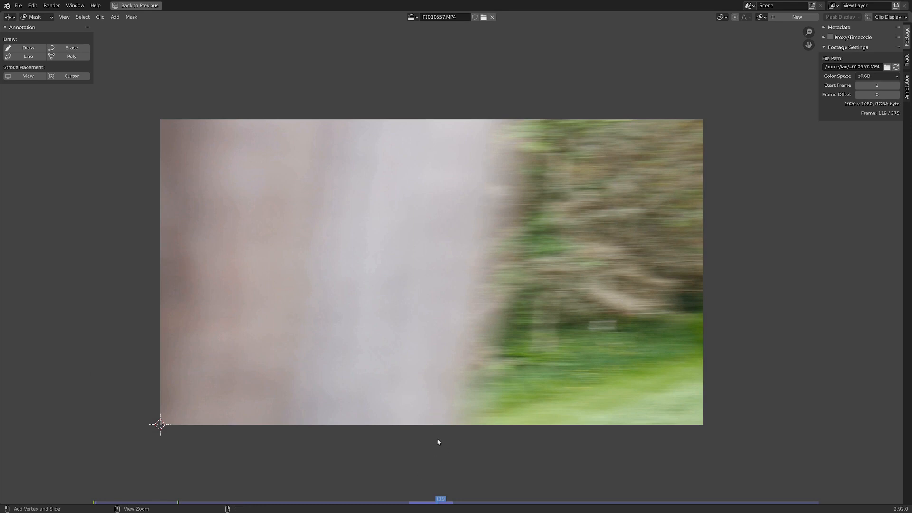
ctrl+drag(437, 439, 448, 402)
ctrl+click(516, 83)
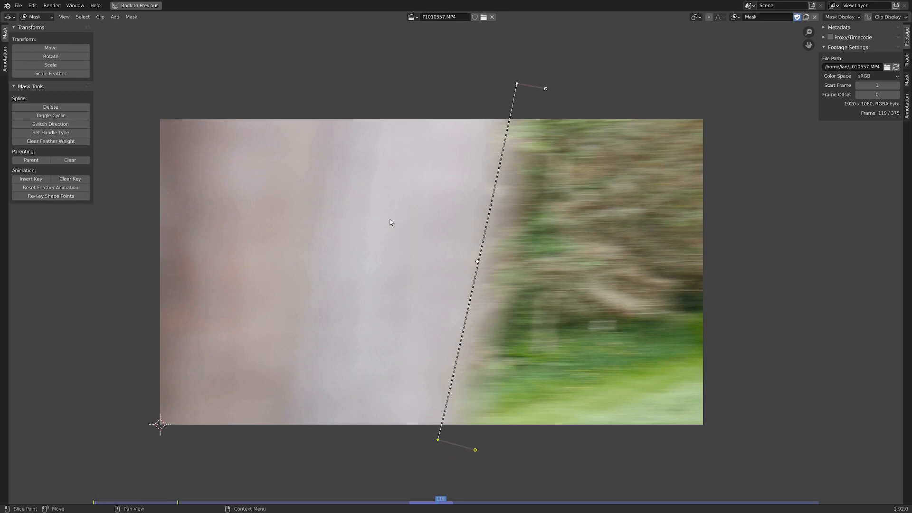
key(a)
key(x)
click(423, 222)
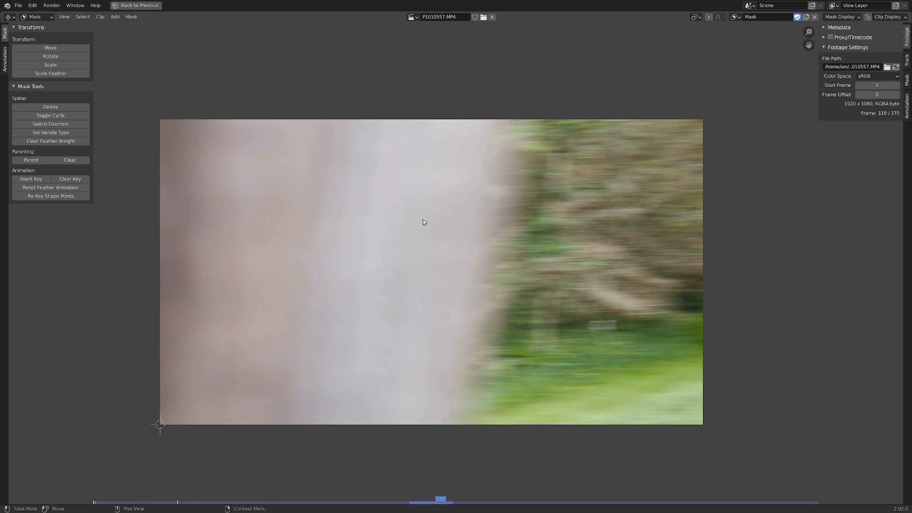
- Draw a closed four-point mask over the tree, following its trailing edge and extending past the picture's other three borders
ctrl+click(451, 440)
ctrl+click(517, 83)
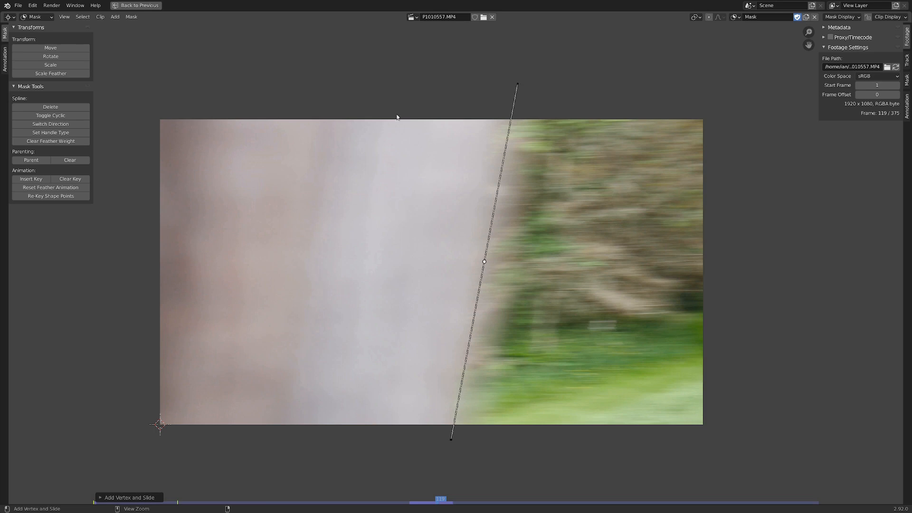
ctrl+click(147, 96)
ctrl+click(141, 446)
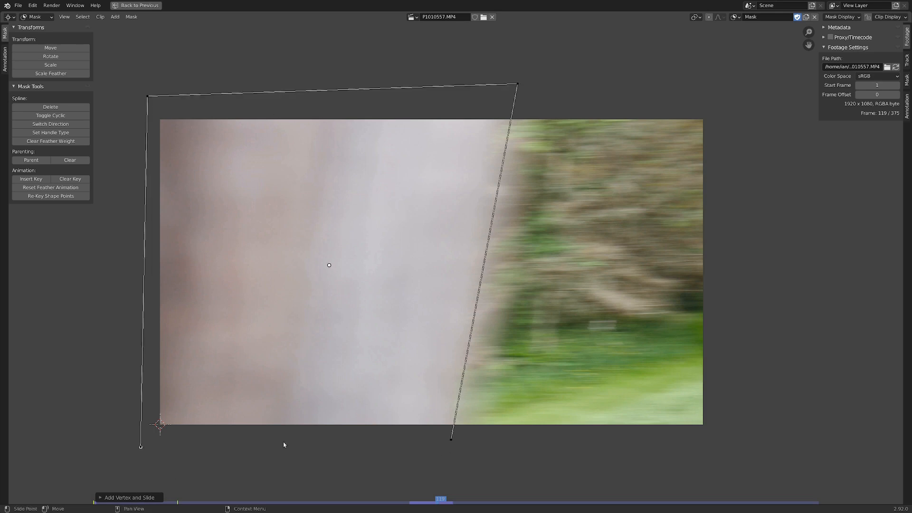
key(alt+c)
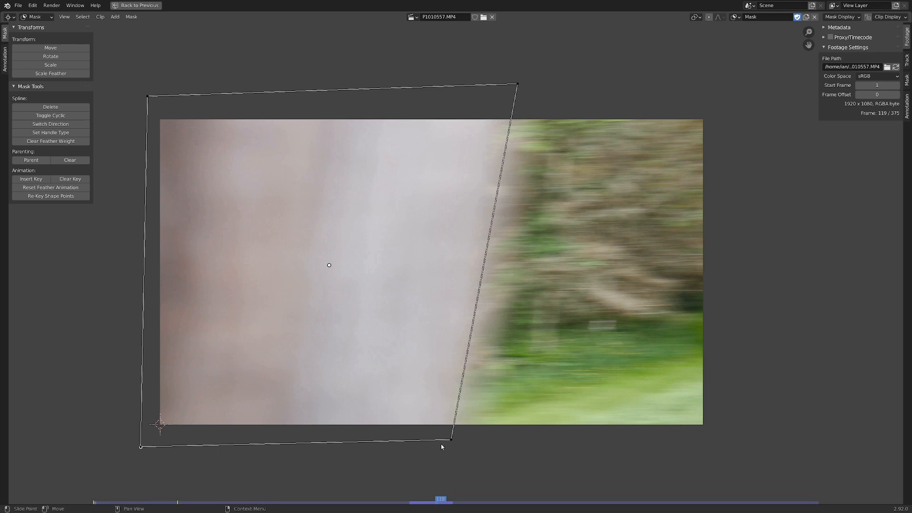
- Shift the whole mask slightly inward from the tree's blurred edge and expand its feather outward over the blur
key(a)
key(g)
click(430, 390)
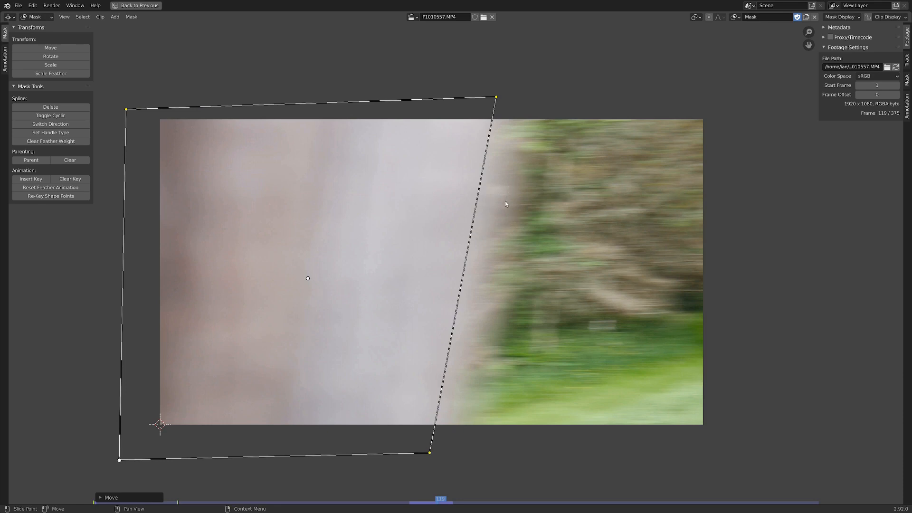
key(alt+s)
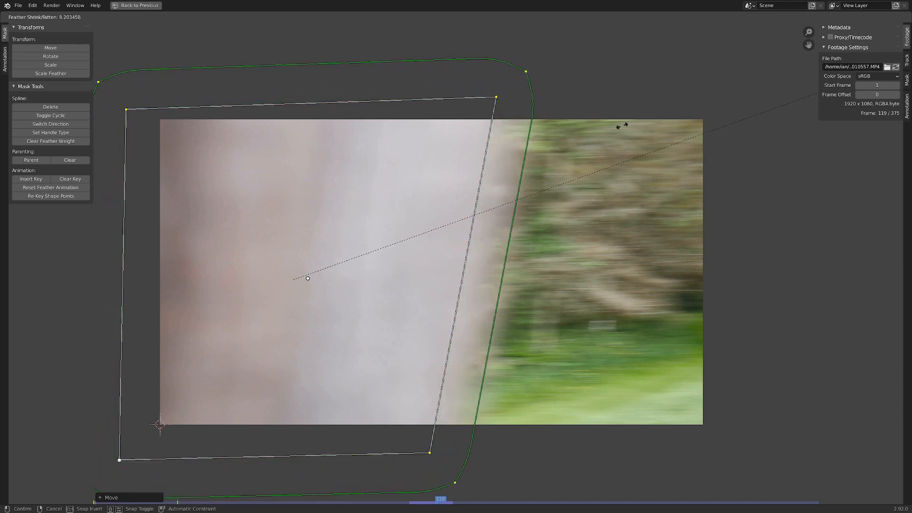
click(749, 383)
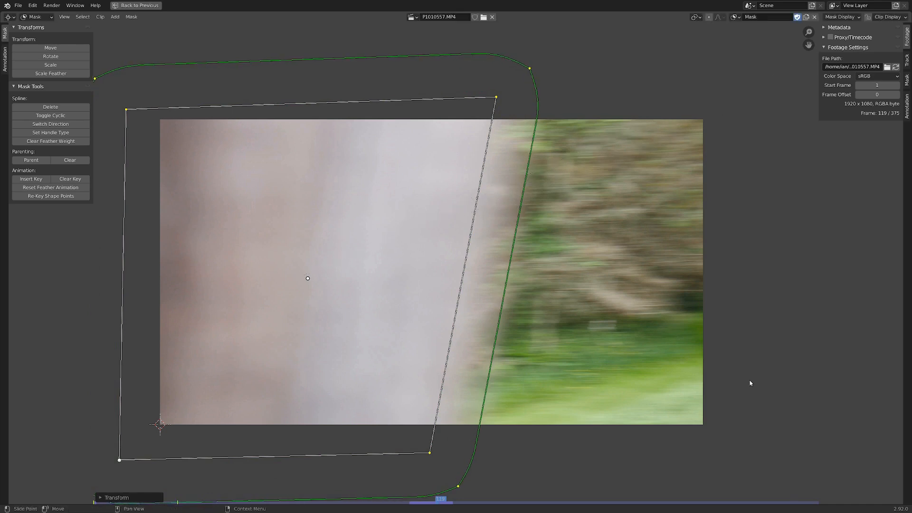
scroll(552, 266, down, 1)
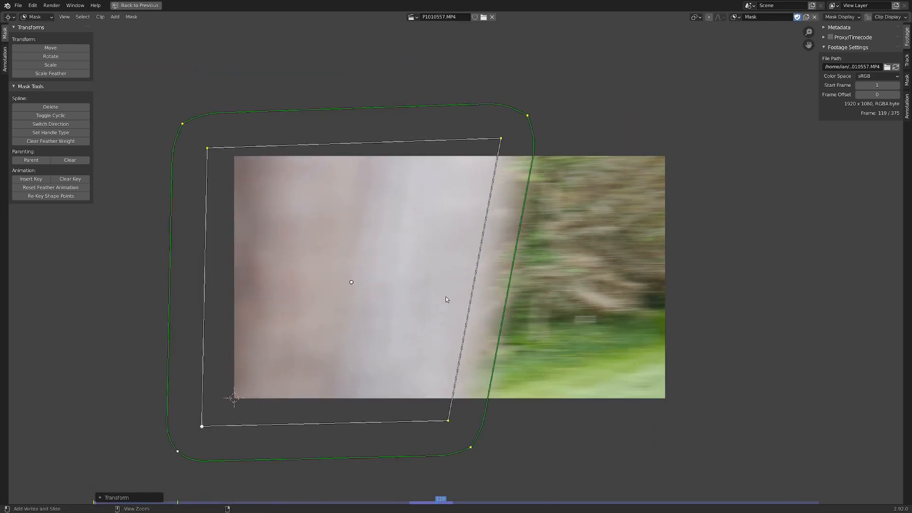
- Enable automatic keyframing and insert a mask shape keyframe at frame 119
key(ctrl+space)
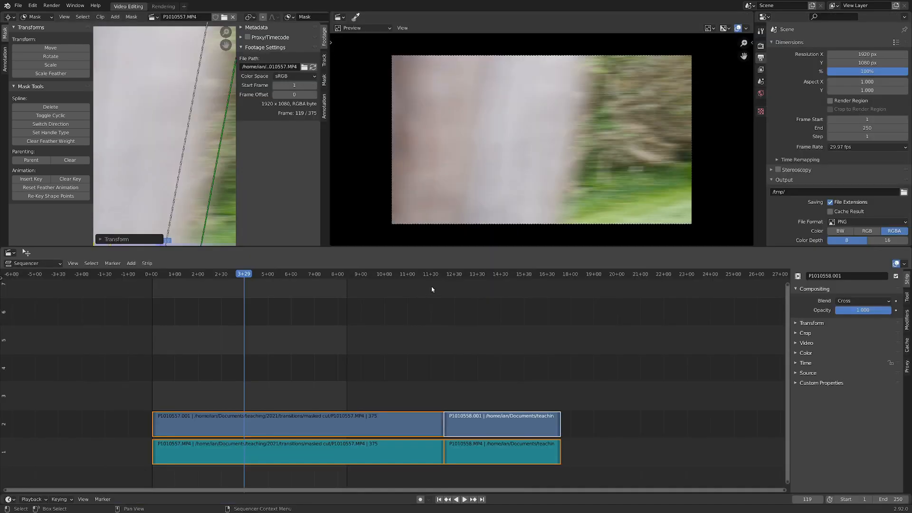
click(420, 499)
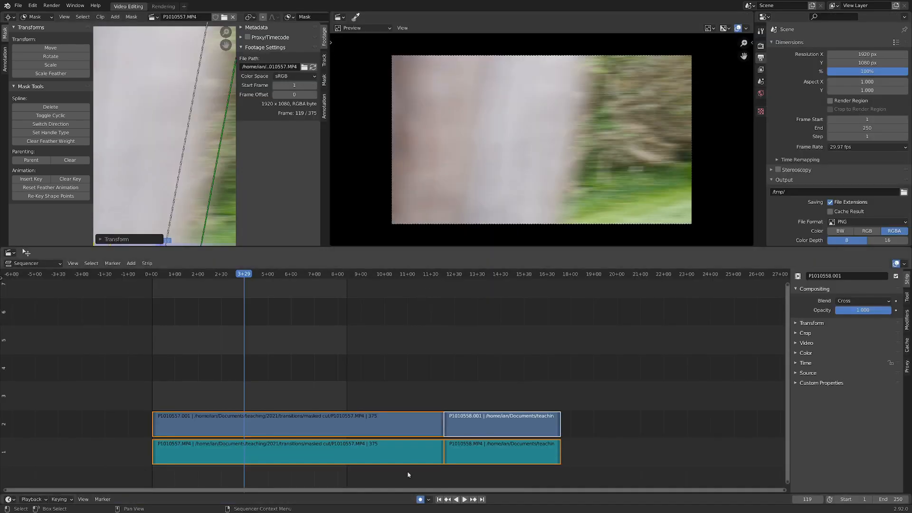
key(ctrl+space)
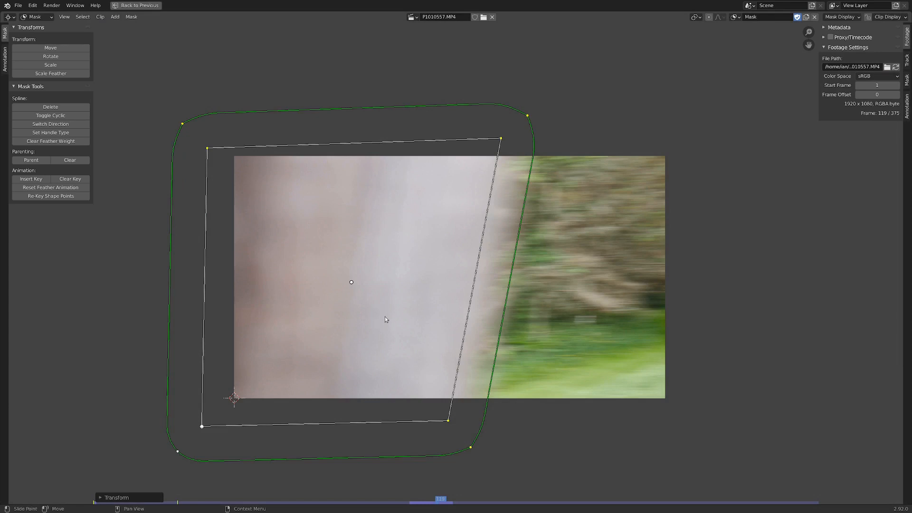
key(i)
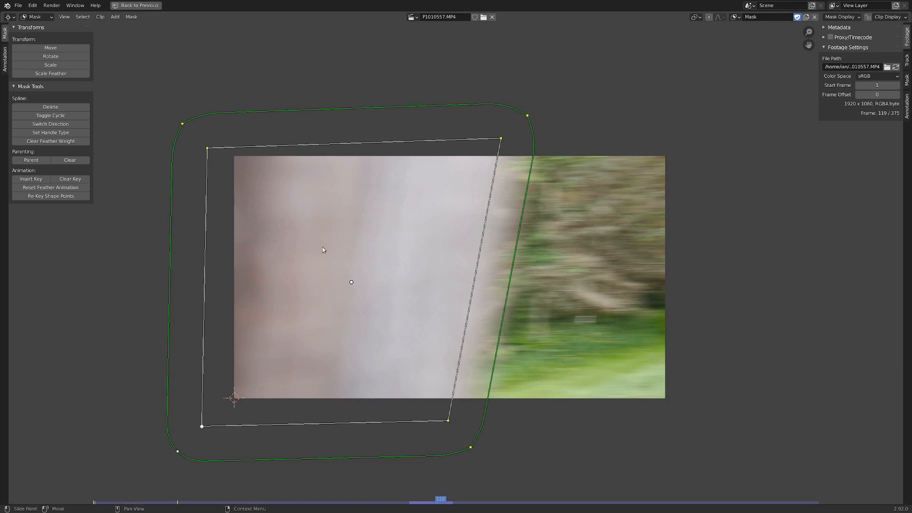
key(g)
click(323, 247)
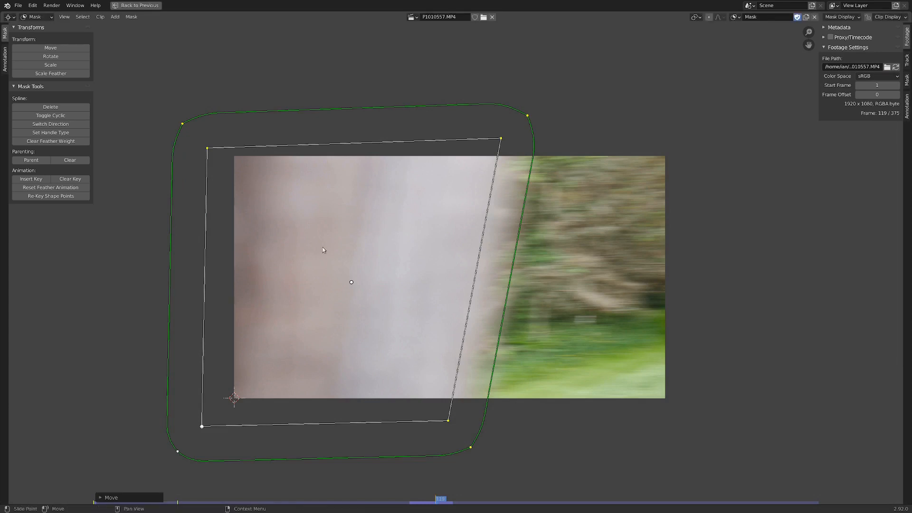
- At frame 117, move the mask's two points along the tree's trailing edge to match the tree's position
click(435, 501)
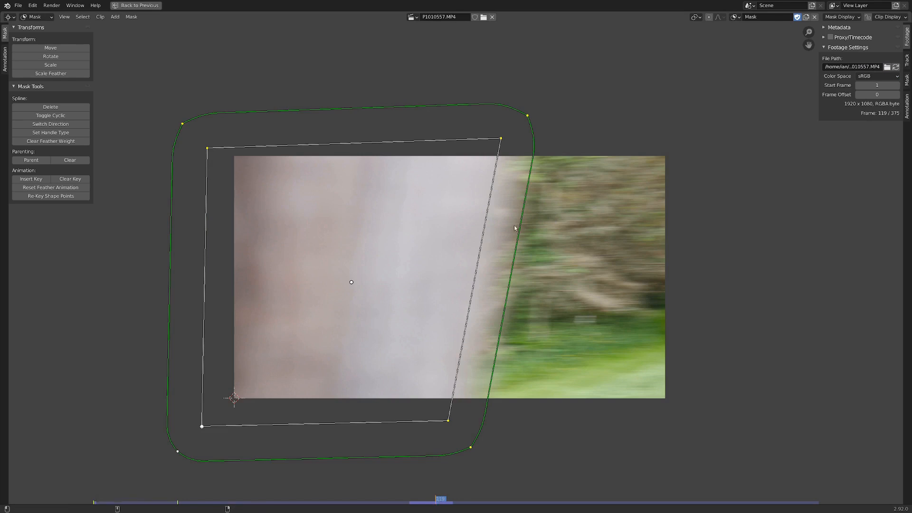
key(Left)
key(Left)
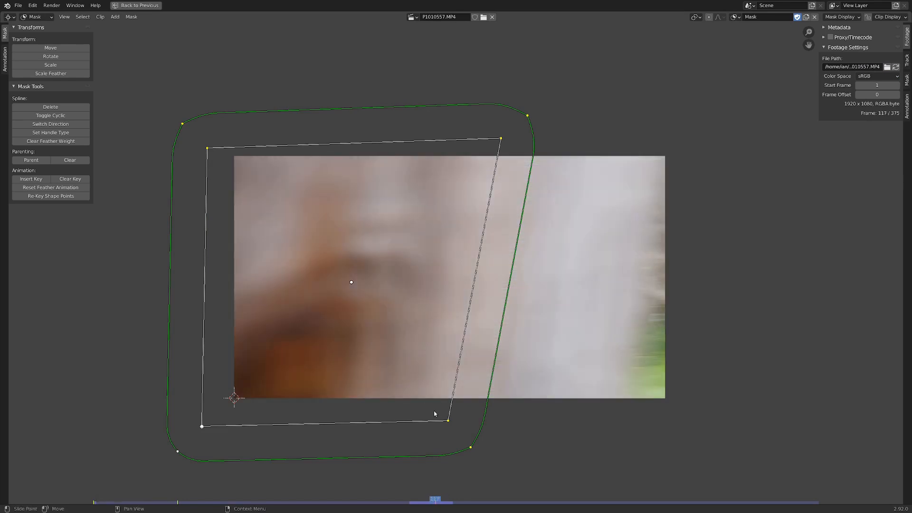
click(507, 142)
shift+click(446, 427)
key(g)
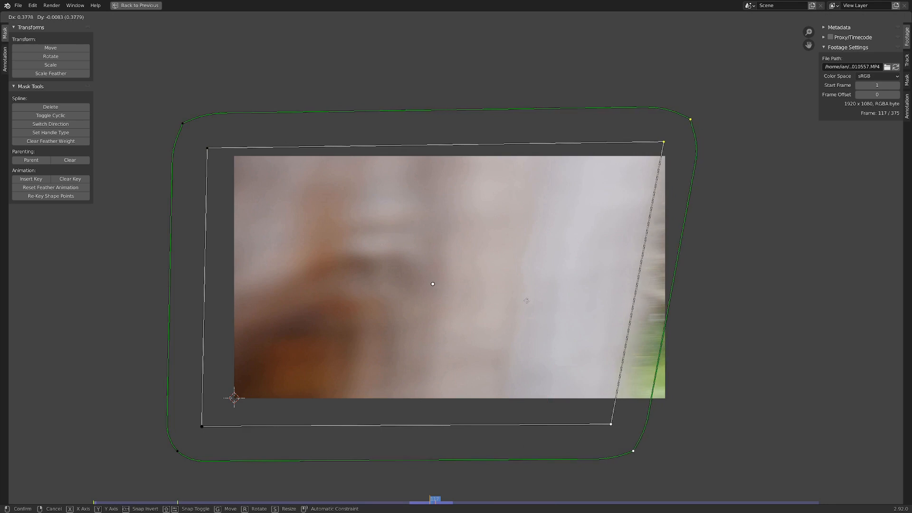
click(481, 290)
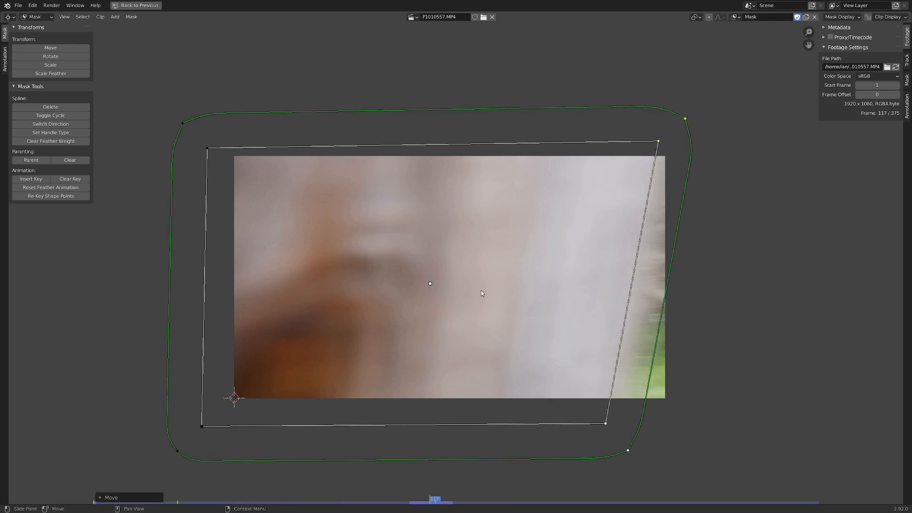
- At frame 122, move the whole mask so its slanted side follows the tree's trailing edge
key(Right)
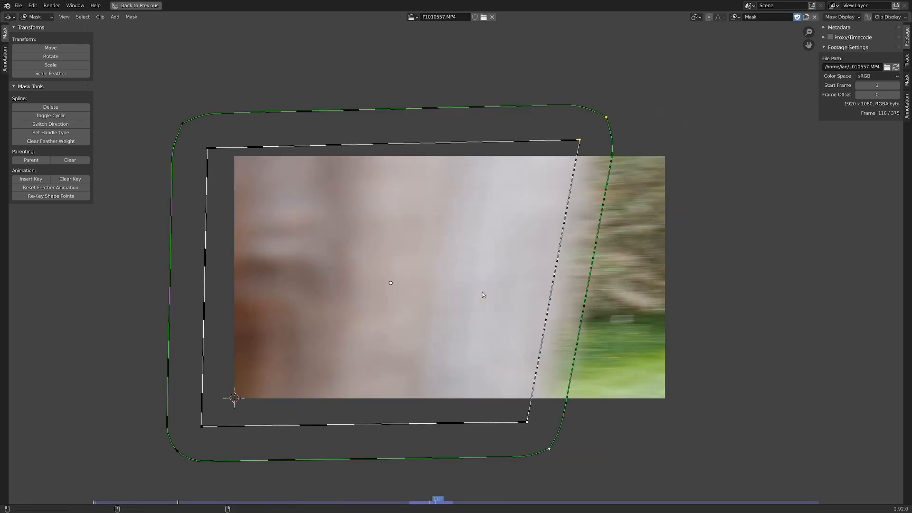
key(Right)
key(Right)
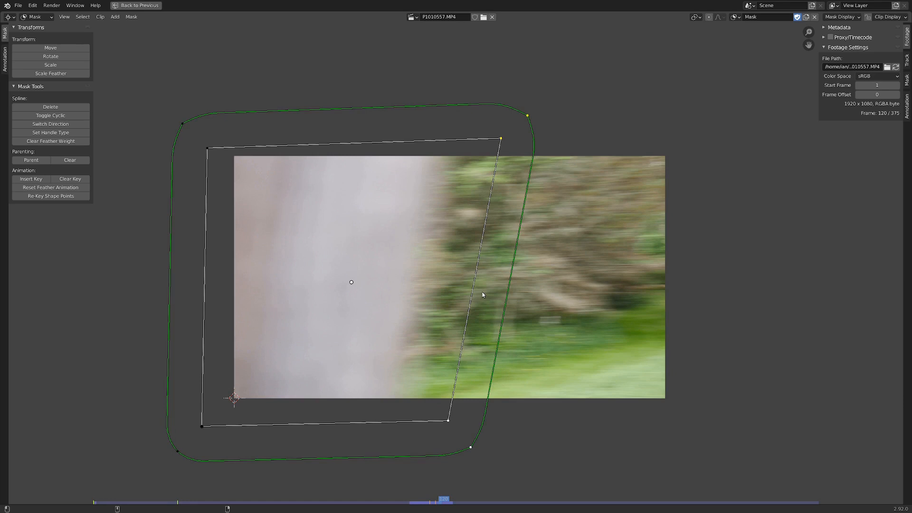
key(Right)
key(Right)
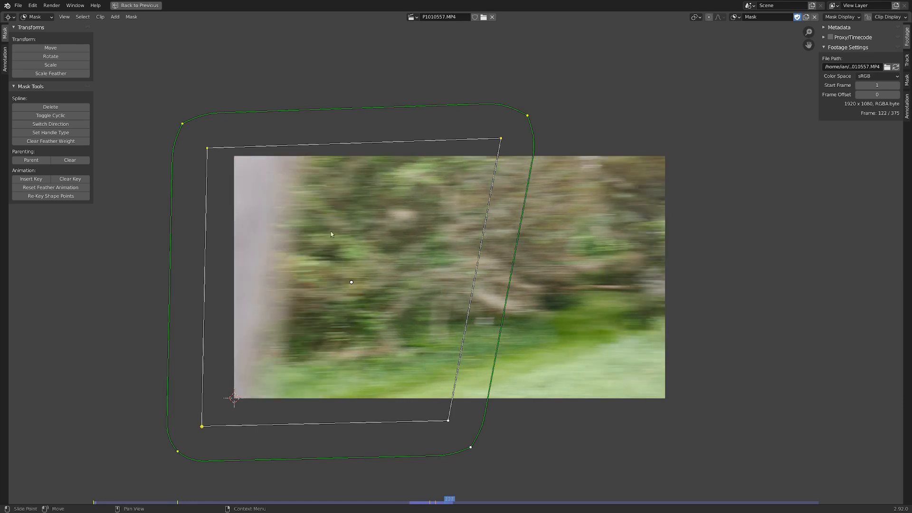
key(g)
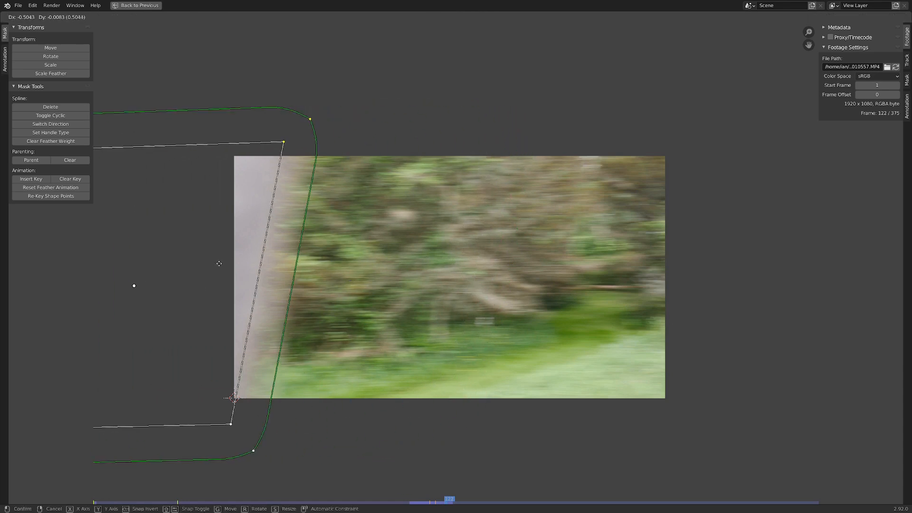
click(206, 268)
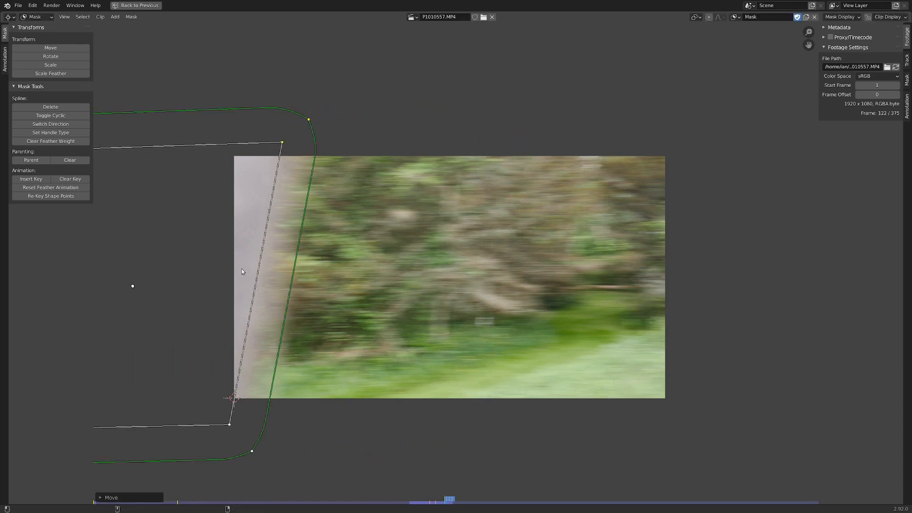
- At frame 123, move the entire mask and its feather out of the picture past the left border
key(Right)
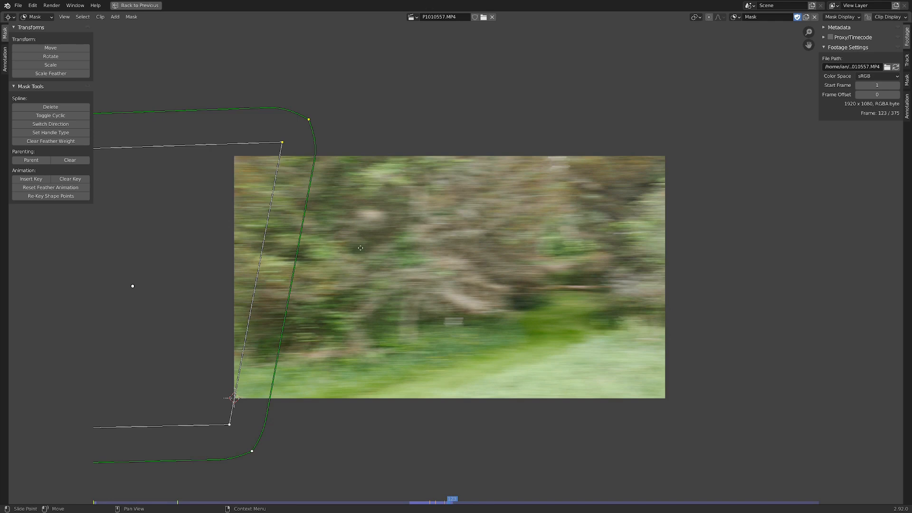
key(g)
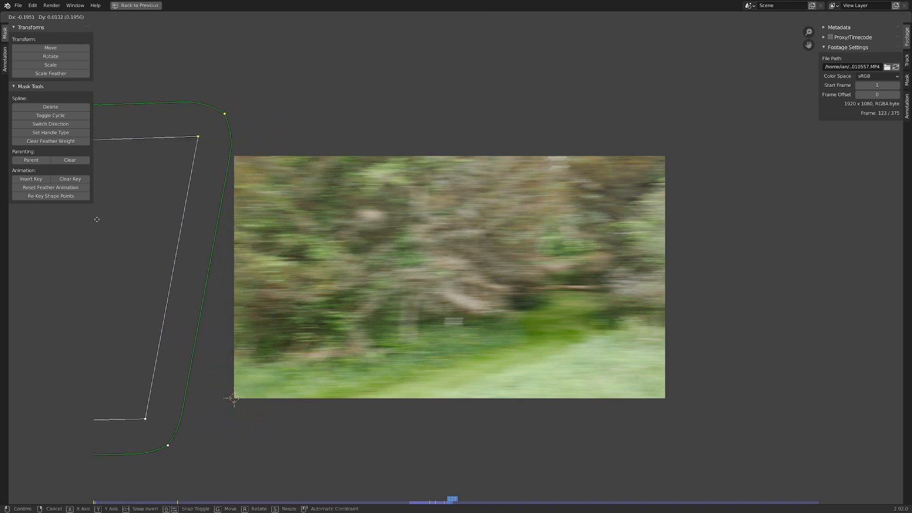
click(167, 233)
- At frame 116, move the mask's two right-hand points beyond the picture's right border so the mask covers the whole frame
key(Left)
key(Left)
key(Left)
key(Left)
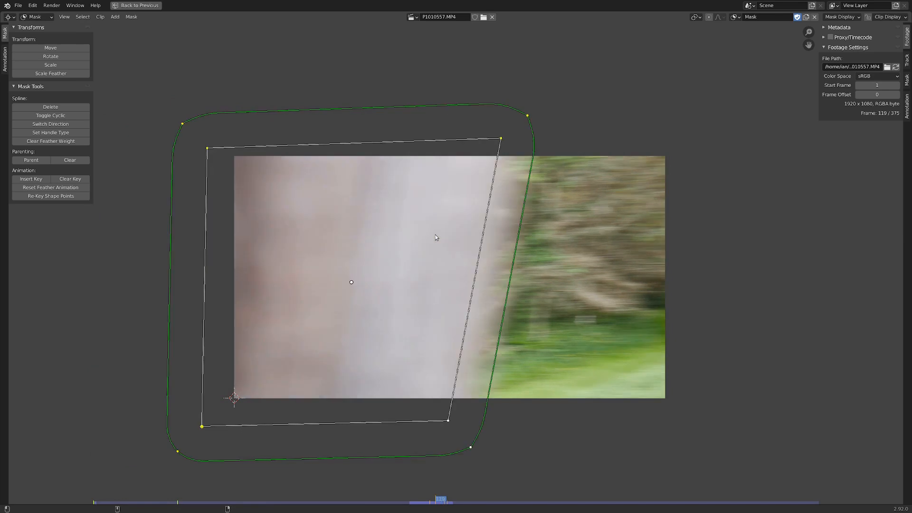
key(Left)
key(Left)
key(Left)
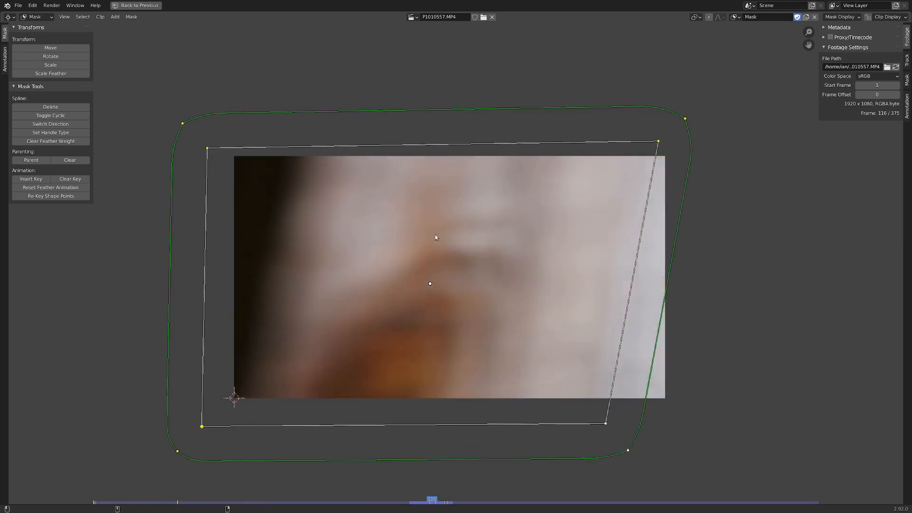
click(610, 414)
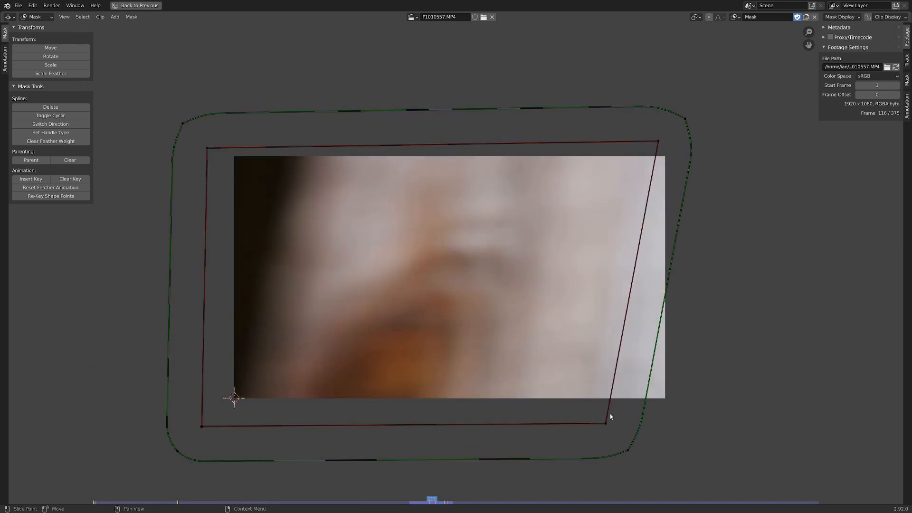
drag(606, 422, 691, 420)
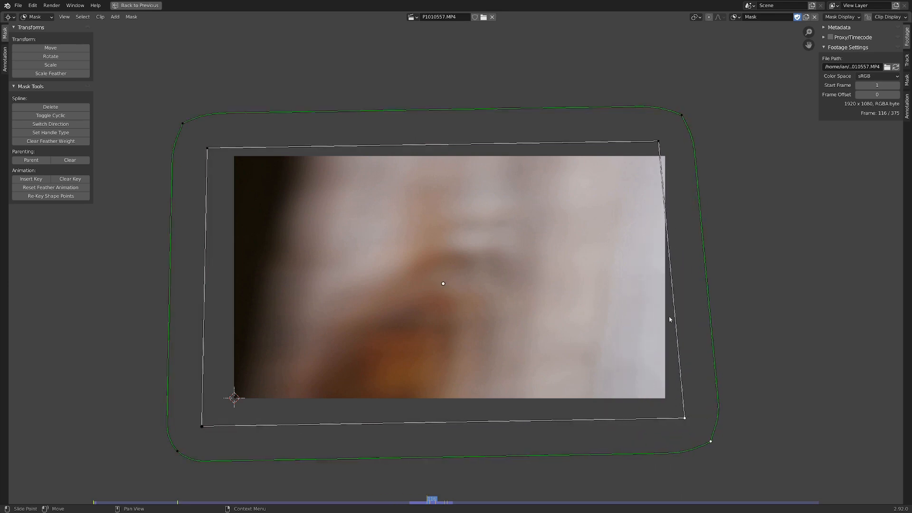
drag(659, 142, 683, 139)
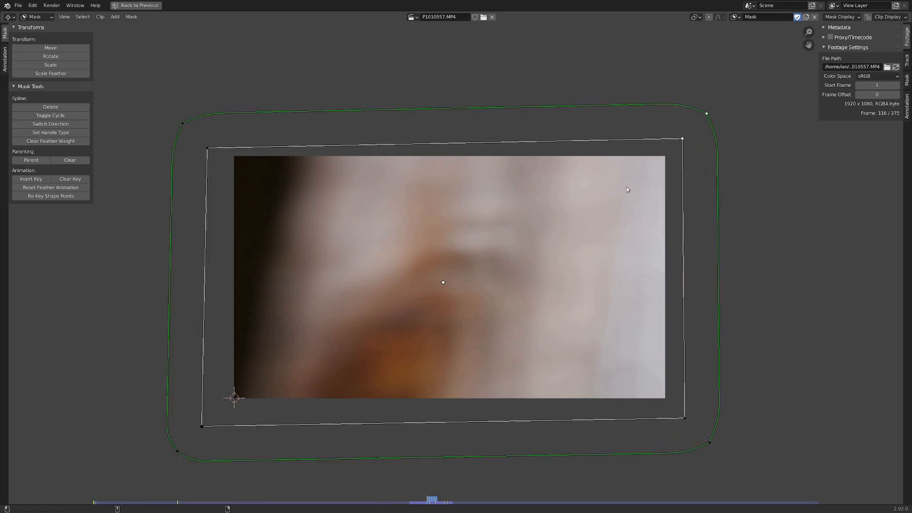
- Step through the frames from 116 to 124 to check the mask's motion against the tree's trailing edge
key(Right)
key(Right)
key(Right)
key(Right)
key(Right)
key(Right)
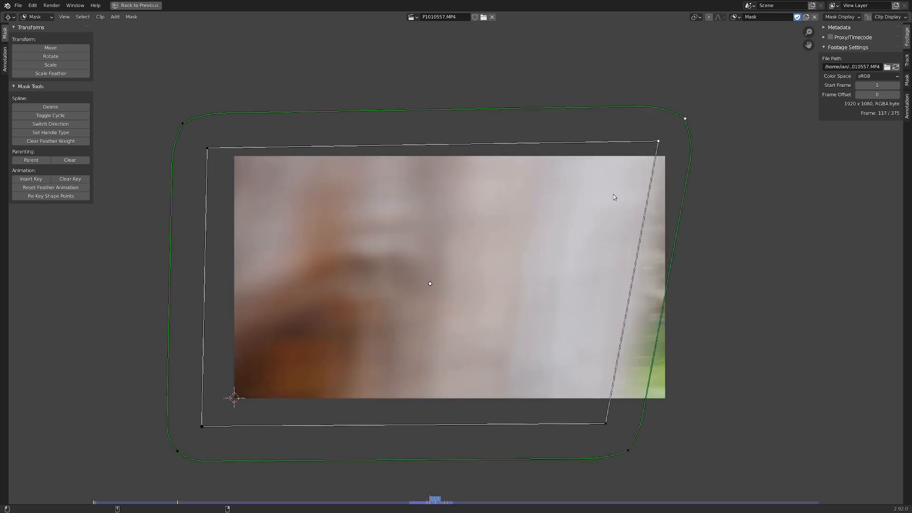
key(Right)
key(Right)
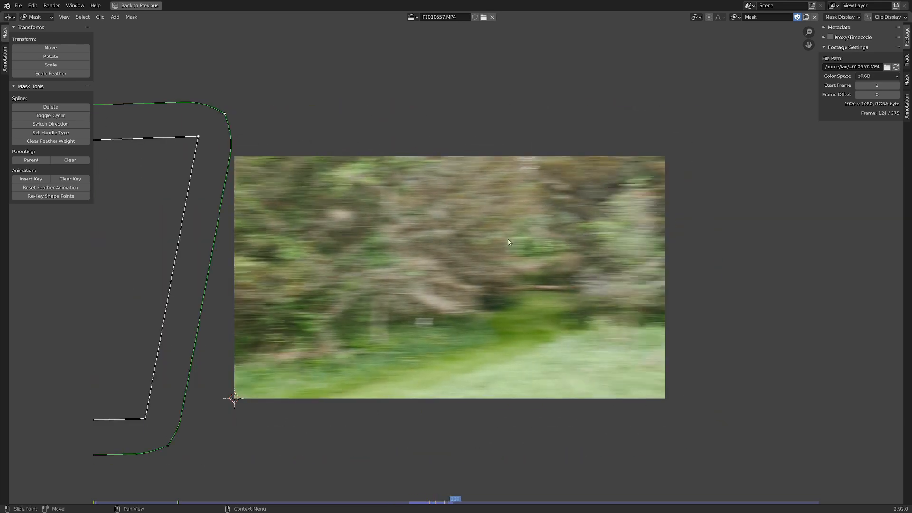
- Restore the full editing layout with a wider preview area and delete both audio strips from channel 1
key(ctrl+space)
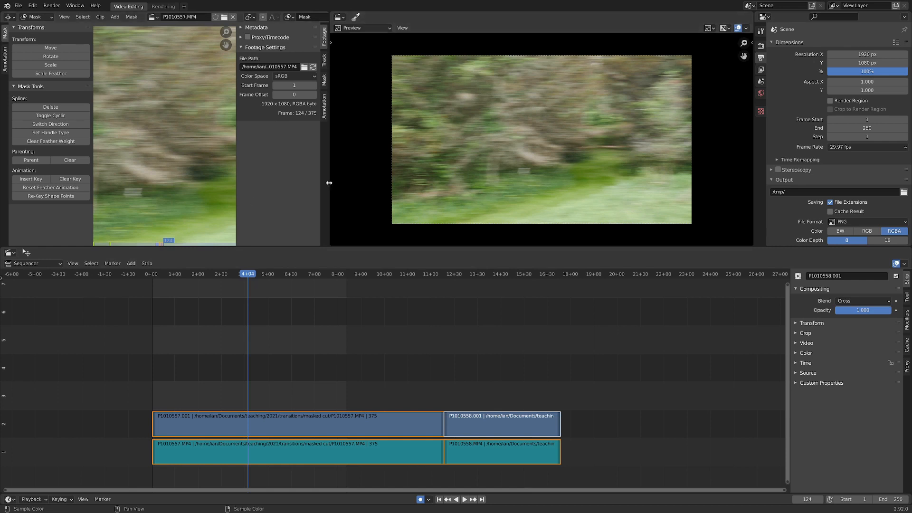
drag(329, 190, 46, 185)
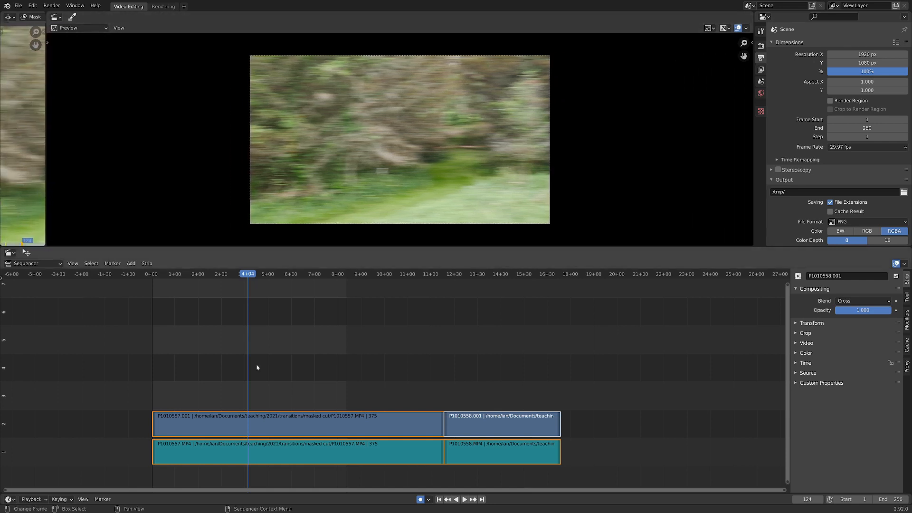
drag(377, 472, 527, 442)
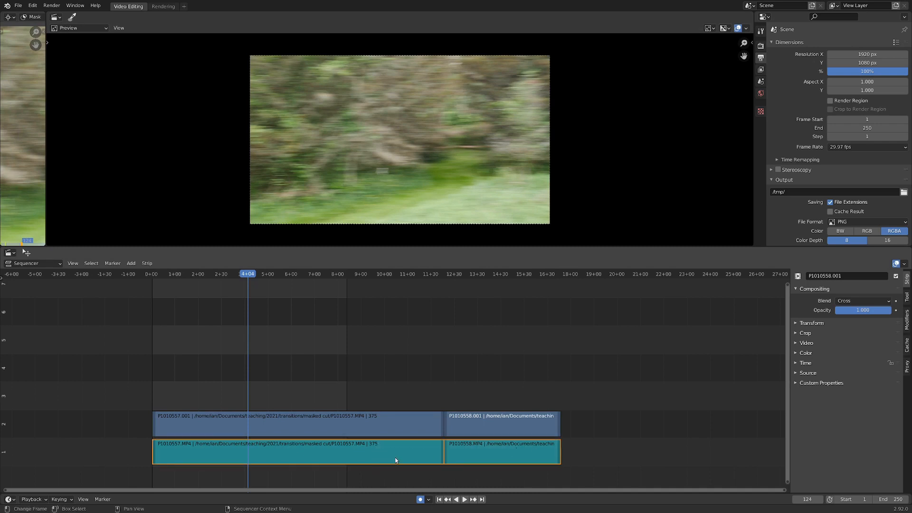
key(Delete)
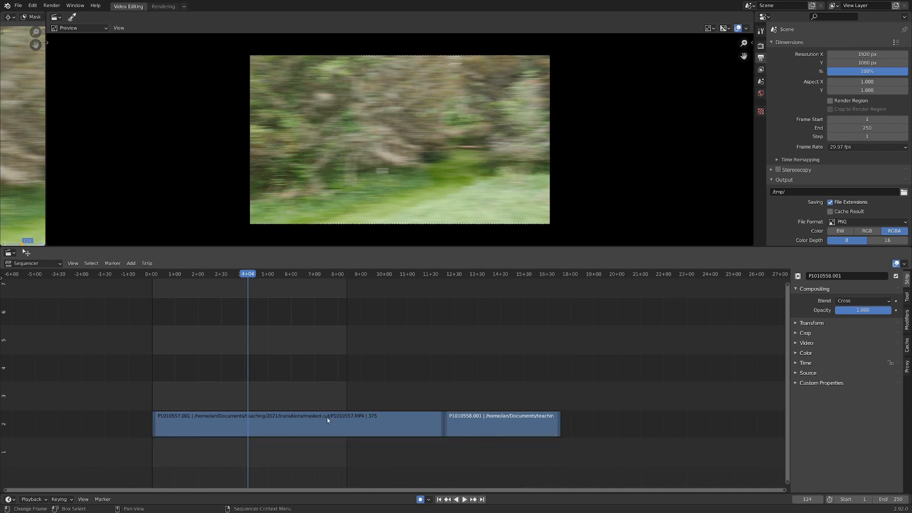
- Split the P1010557.001 strip at frame 126 and delete the part after the cut
key(Left)
key(Left)
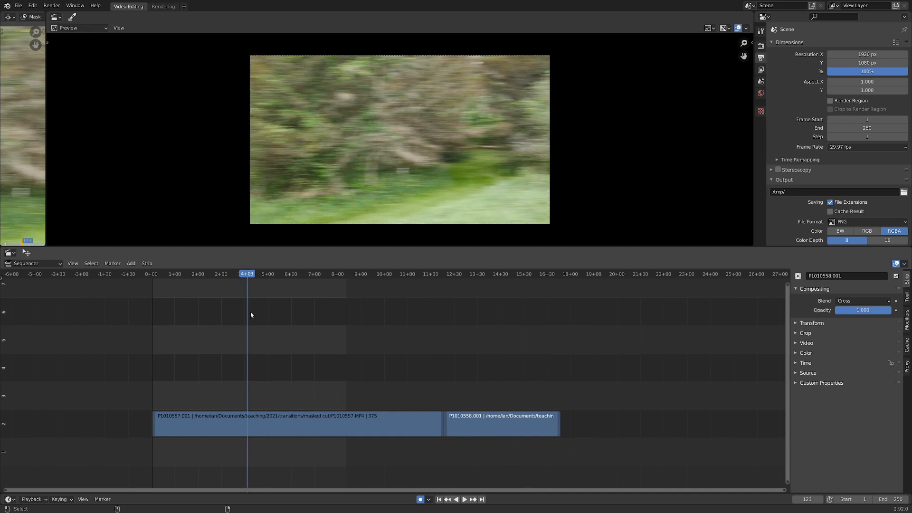
key(Right)
key(Right)
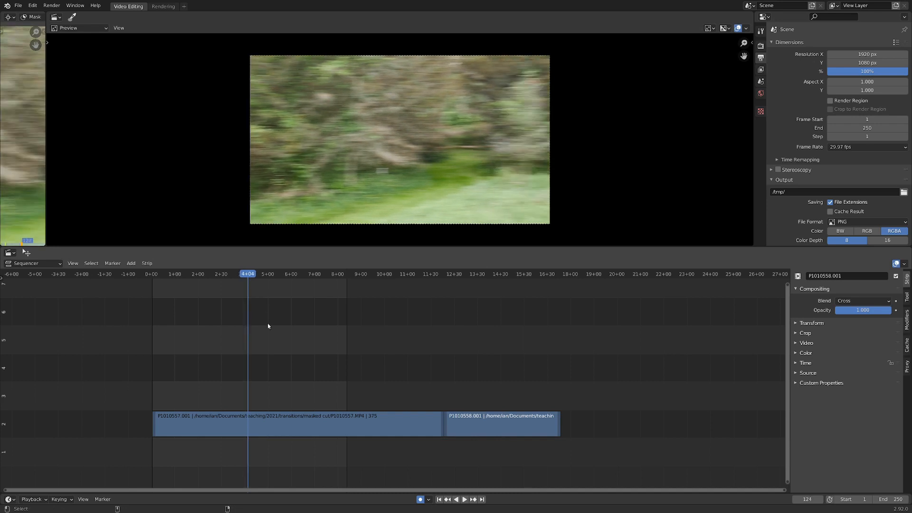
key(Right)
key(Right)
click(345, 418)
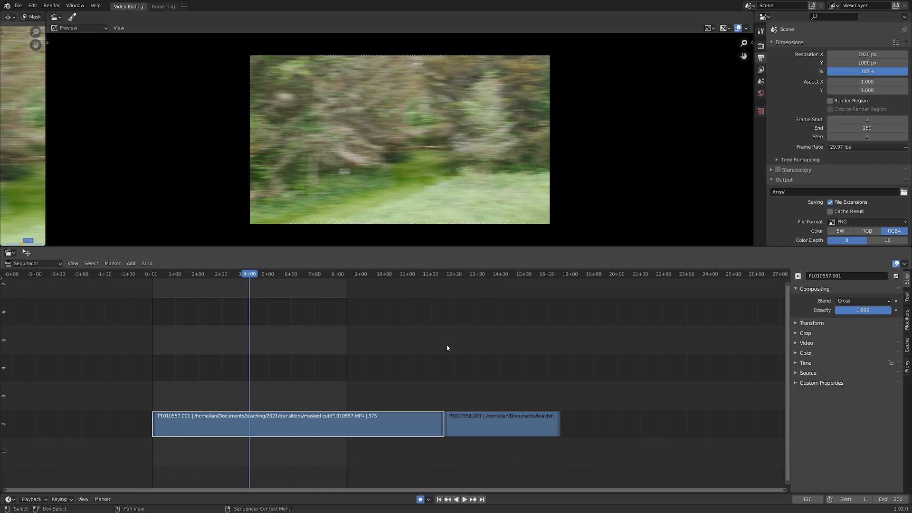
key(k)
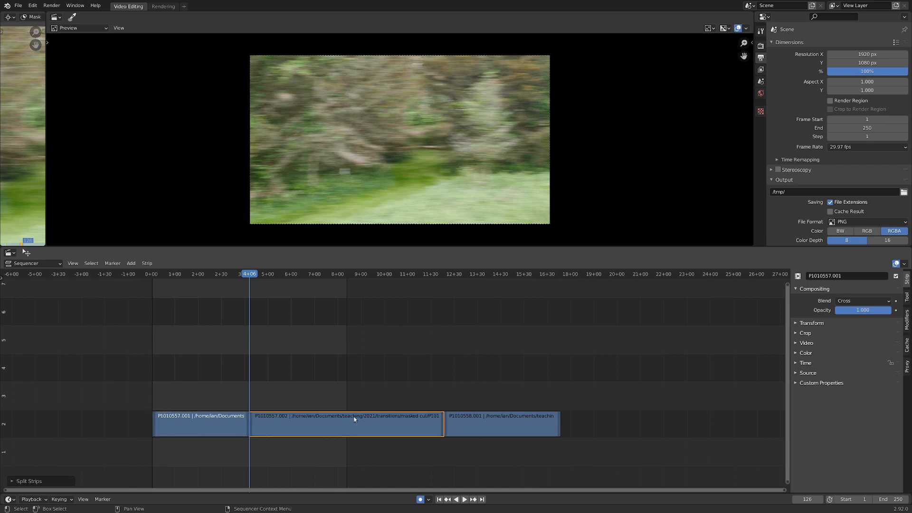
key(Delete)
- Move the P1010558.001 strip to channel 1, slightly overlapping the end of P1010557.001, and play back the campfire clip
click(482, 426)
key(g)
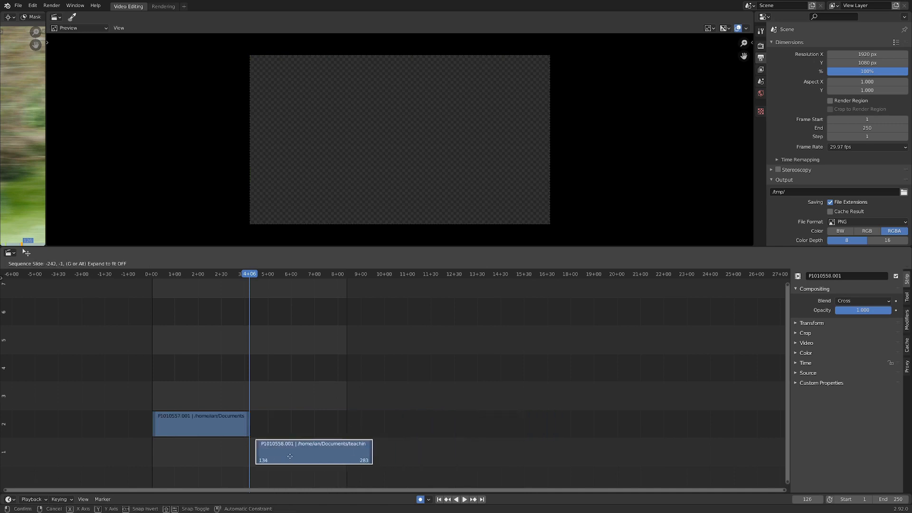
click(286, 454)
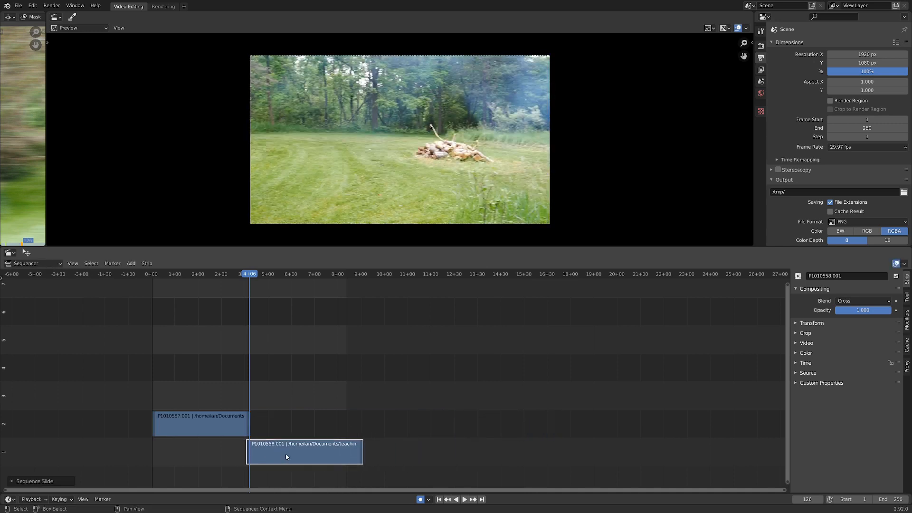
key(space)
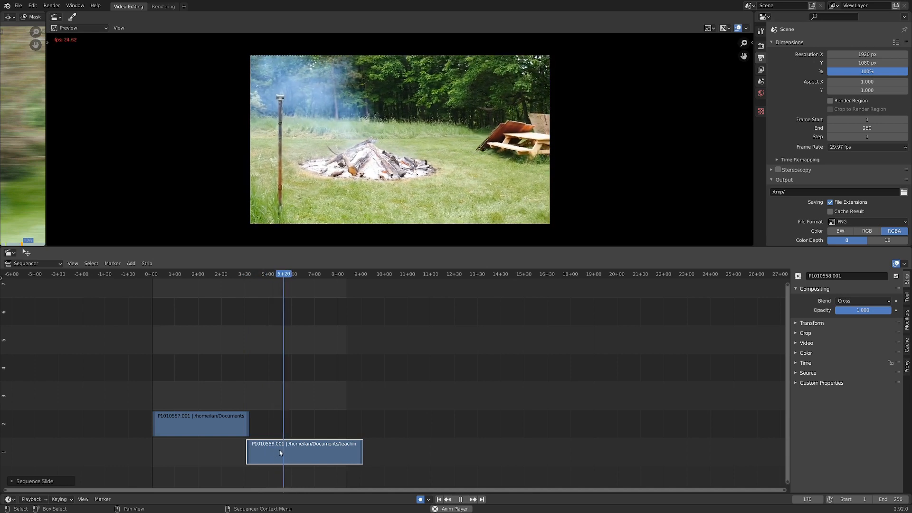
key(space)
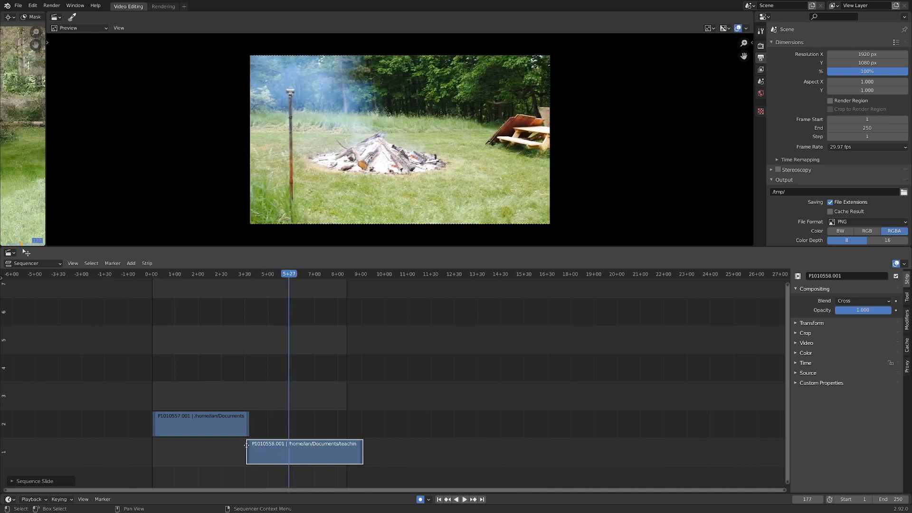
- Slide the P1010558.001 strip earlier to start at about frame 105, and place the playhead at frame 120
key(g)
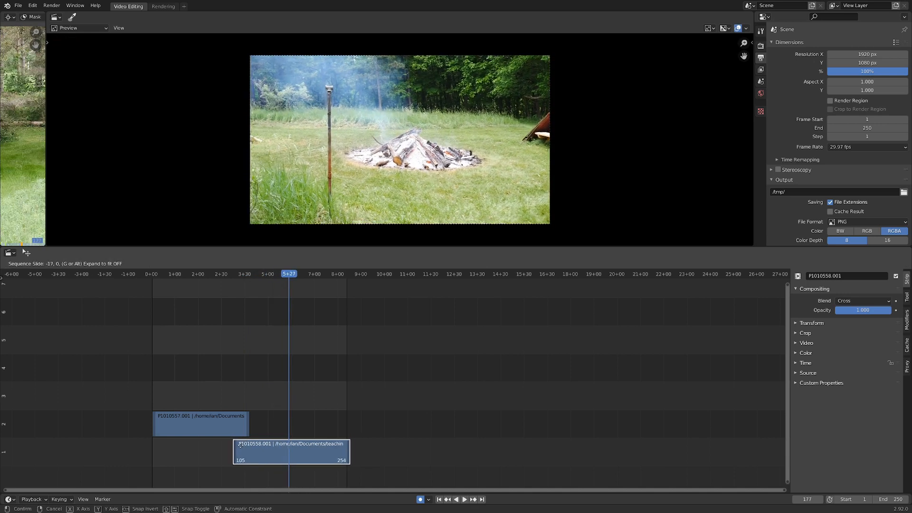
click(240, 445)
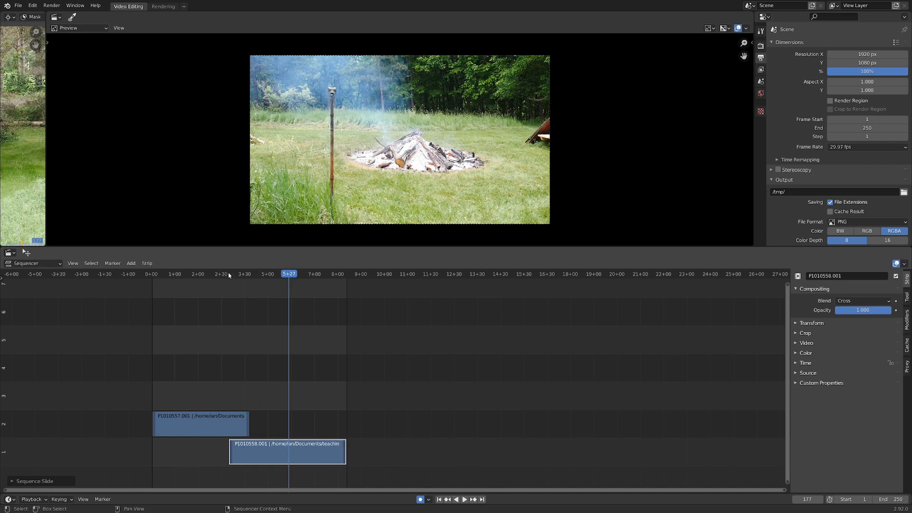
drag(225, 278, 241, 290)
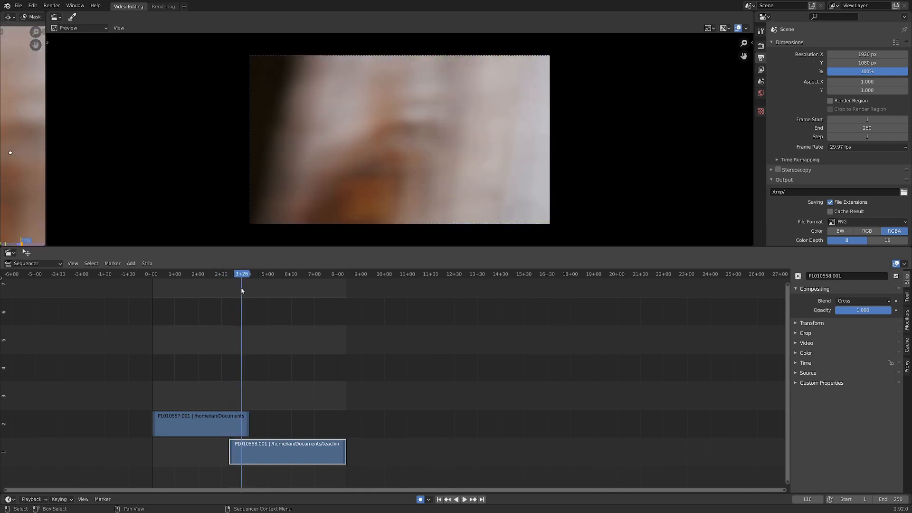
drag(252, 450, 255, 452)
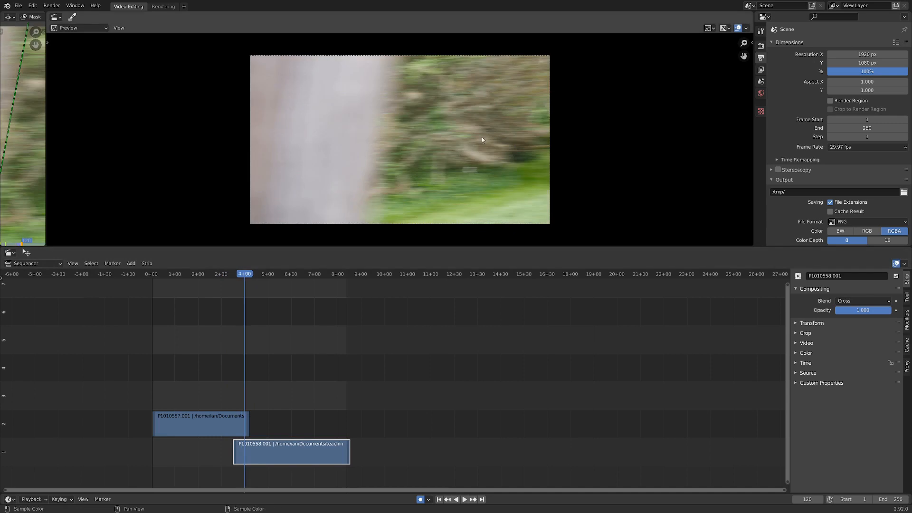
- Add a Mask modifier to the P1010557.001 strip
scroll(316, 391, up, 2)
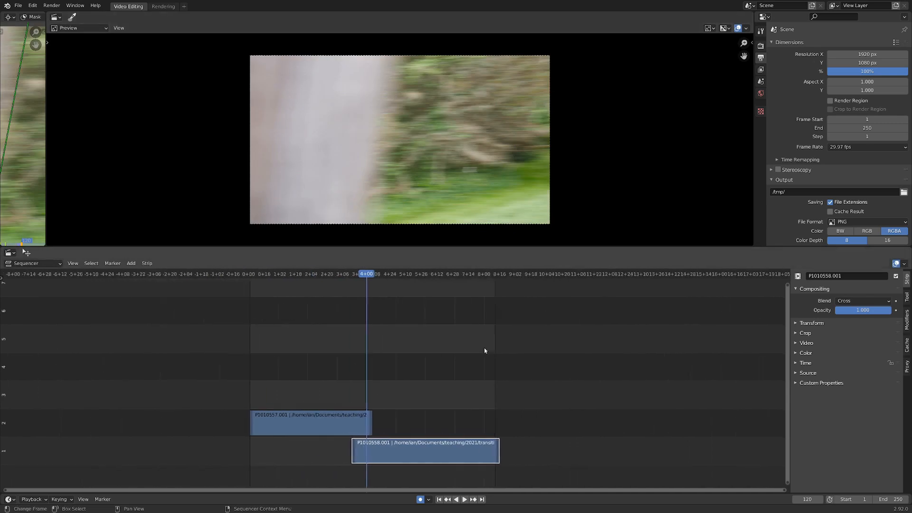
click(306, 421)
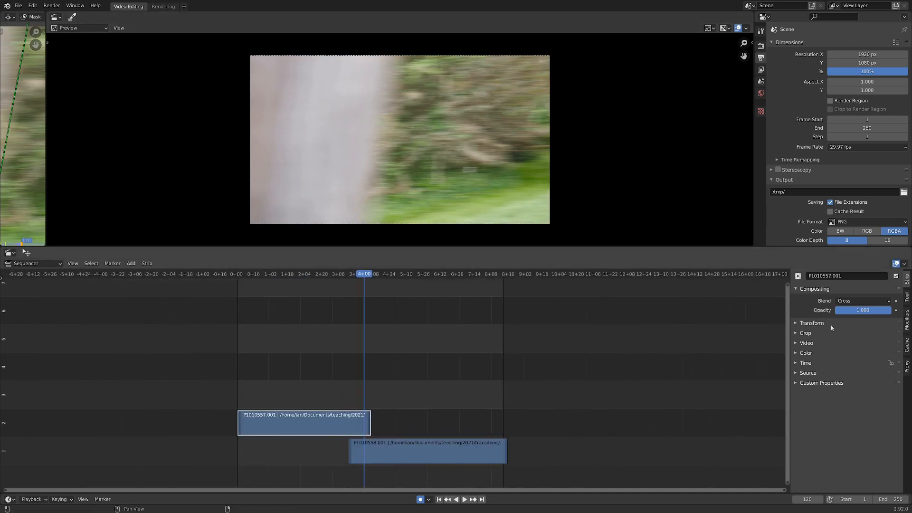
click(907, 319)
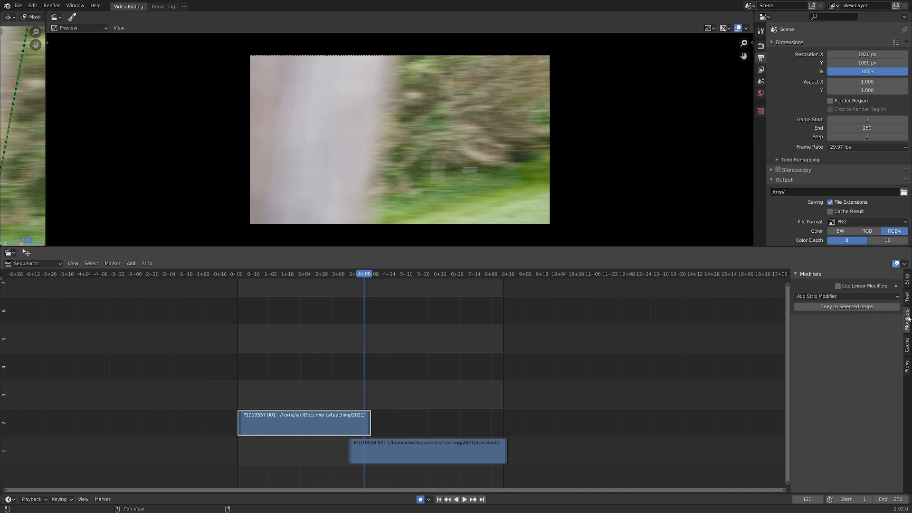
click(867, 297)
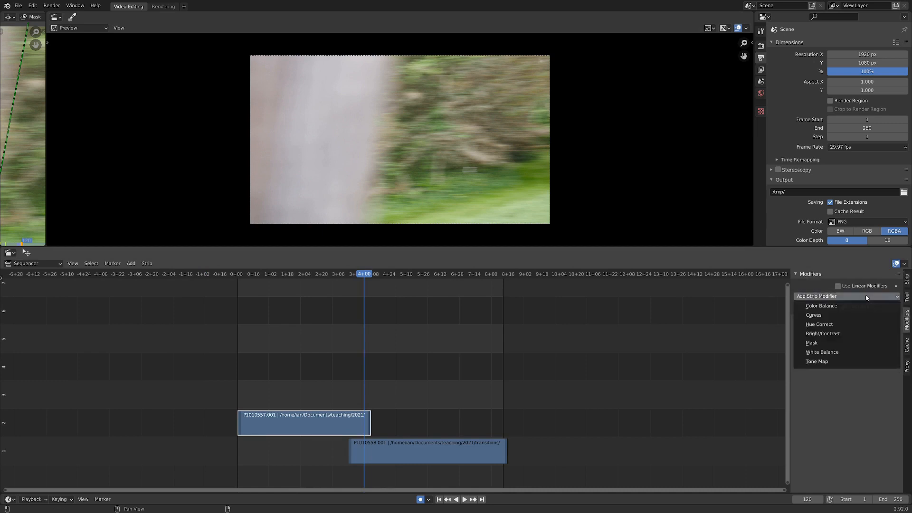
click(831, 342)
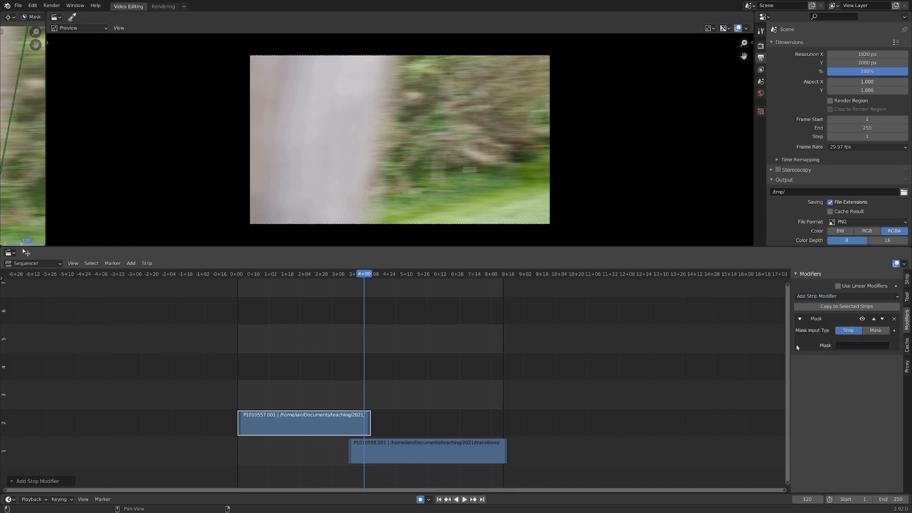
- Set the Mask modifier's input type to Mask and assign the mask named Mask
click(875, 331)
click(856, 343)
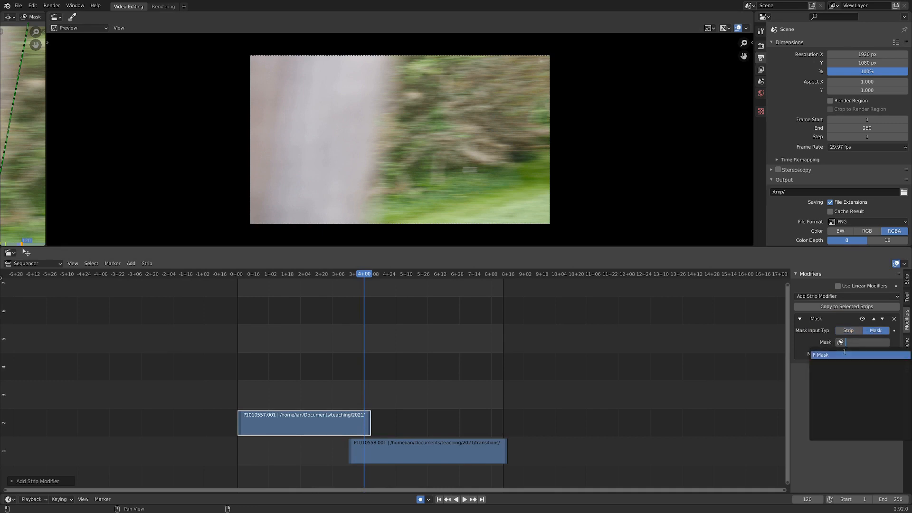
click(842, 354)
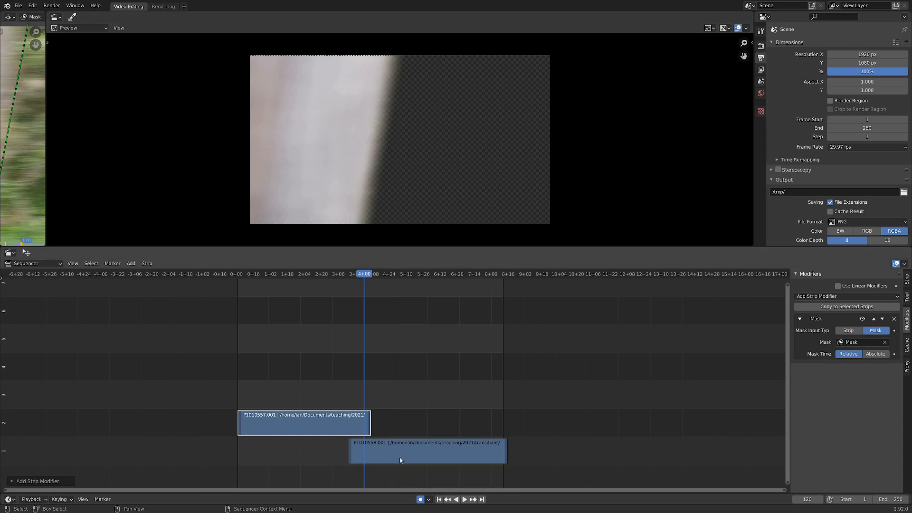
- Change the P1010557.001 strip's blend mode to Alpha Over
click(907, 280)
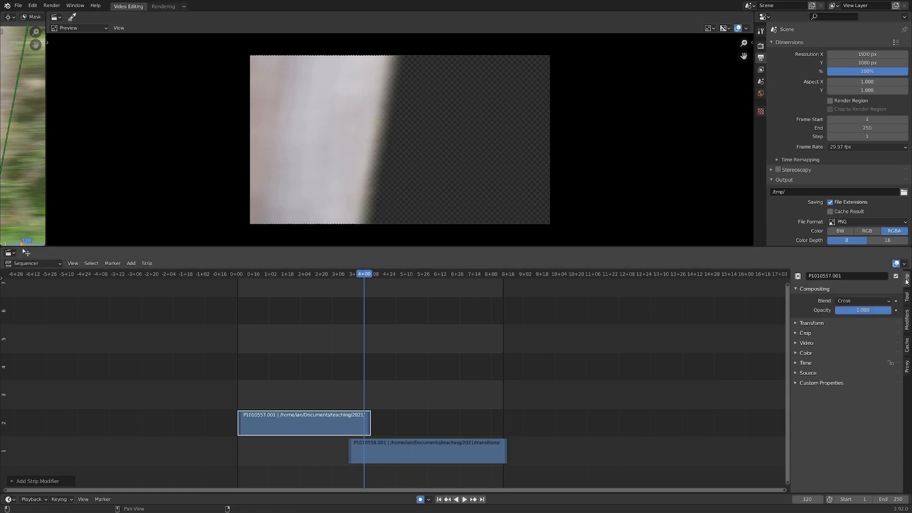
click(855, 301)
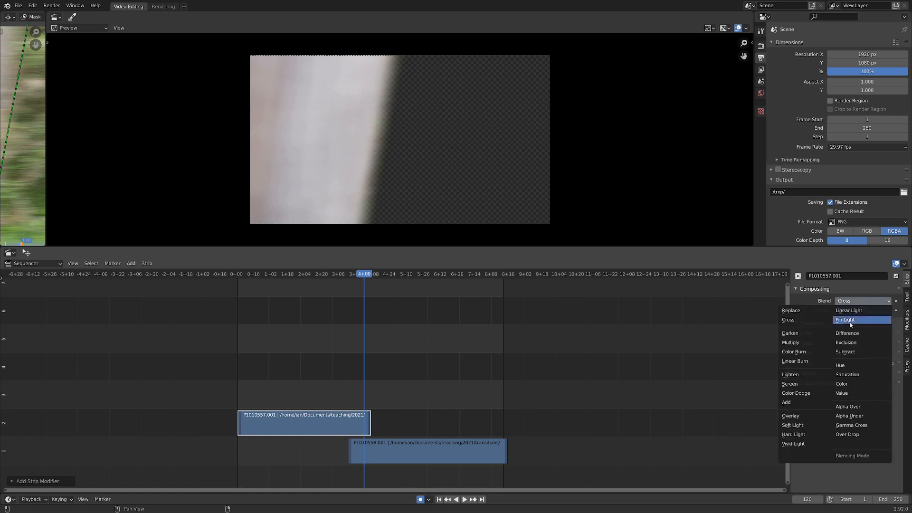
click(850, 407)
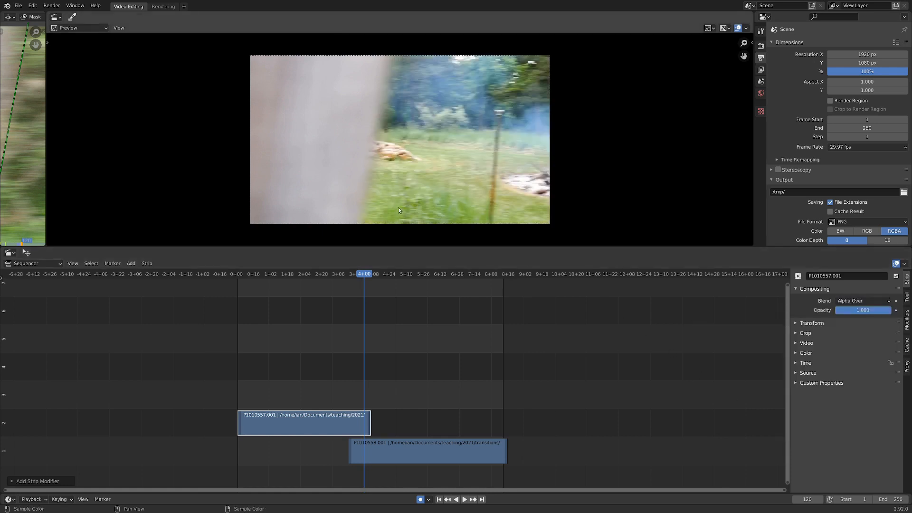
- Step back and forth through the frames where the two strips overlap to examine the masked tree edge
alt+scroll(407, 183, up, 7)
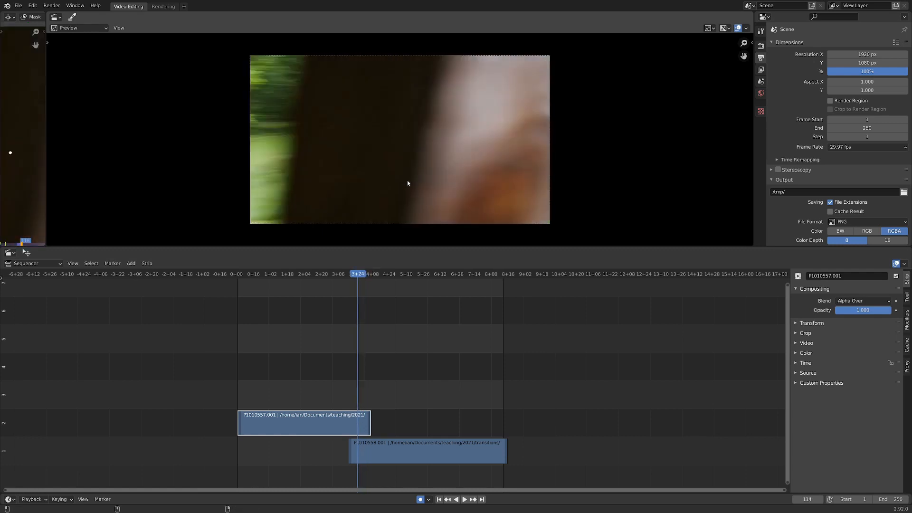
alt+scroll(426, 169, up, 4)
alt+scroll(431, 164, down, 11)
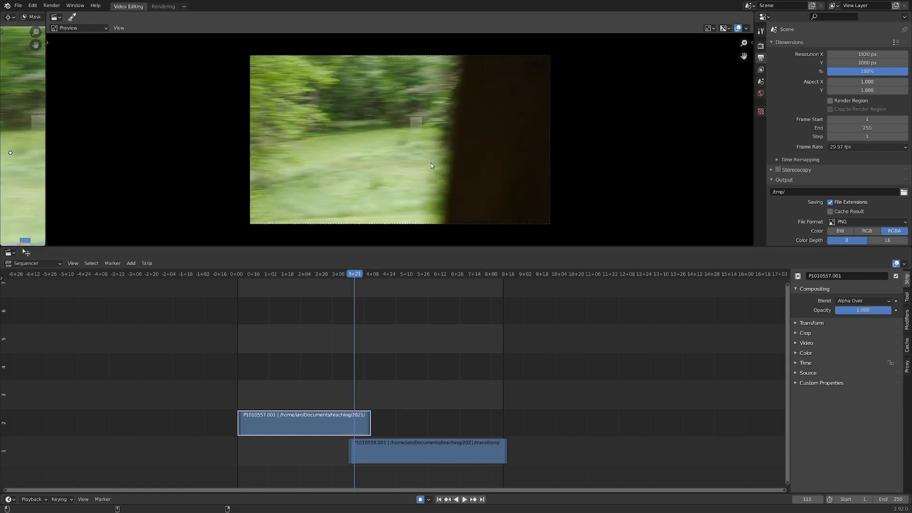
alt+scroll(431, 162, down, 15)
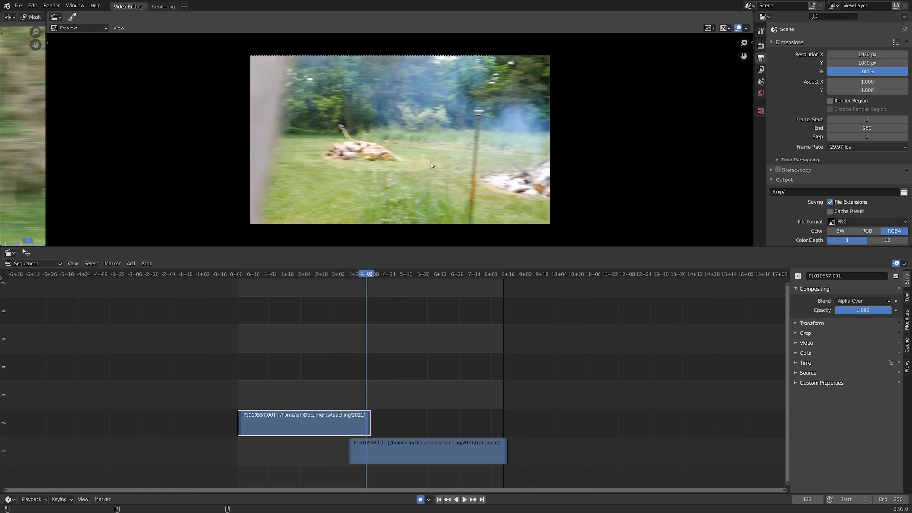
alt+scroll(431, 163, down, 6)
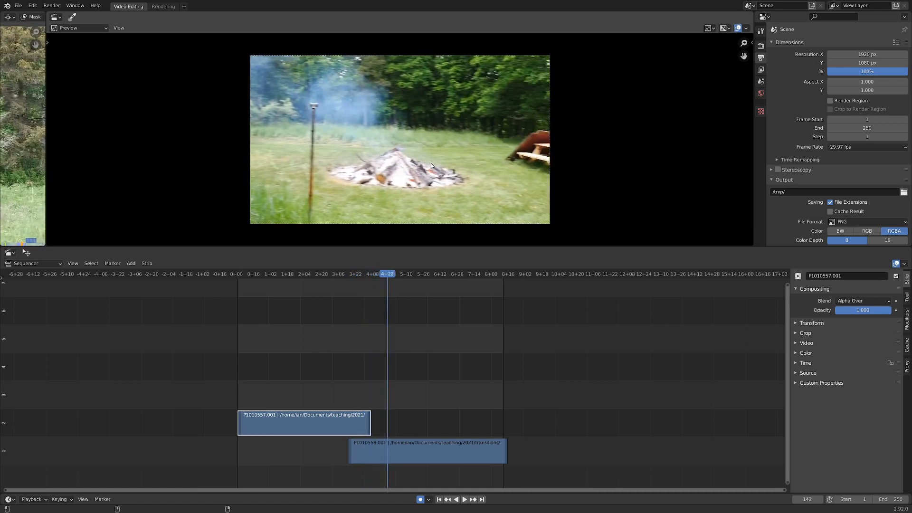
- Play back the transition repeatedly from shortly before the strip overlap to check its timing
click(361, 279)
key(space)
drag(383, 282, 342, 278)
key(space)
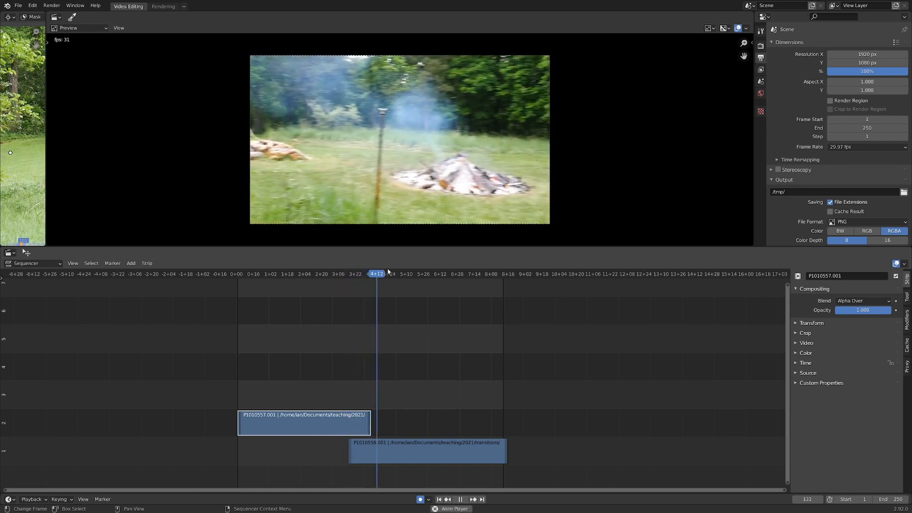
key(space)
click(337, 276)
key(space)
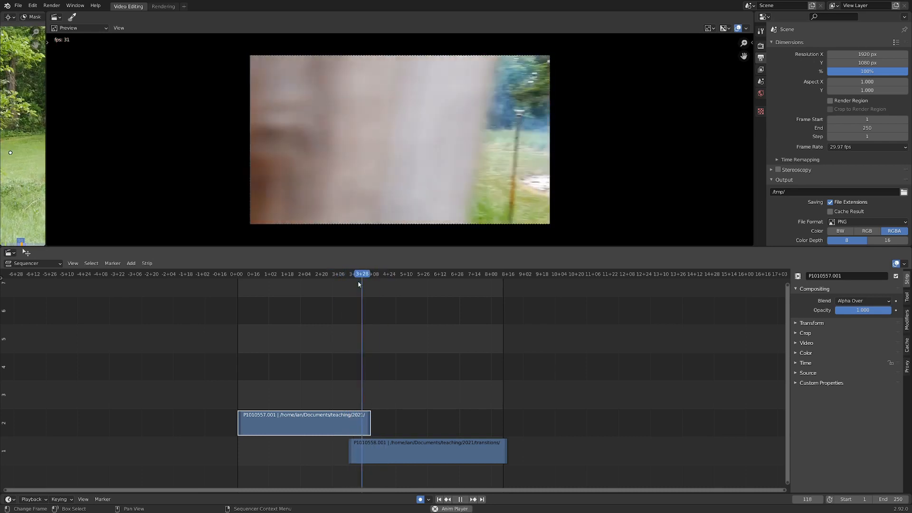
key(space)
- Slide the P1010558.001 strip about 3 frames earlier and replay the transition from just before the overlap
drag(413, 450, 409, 449)
click(409, 449)
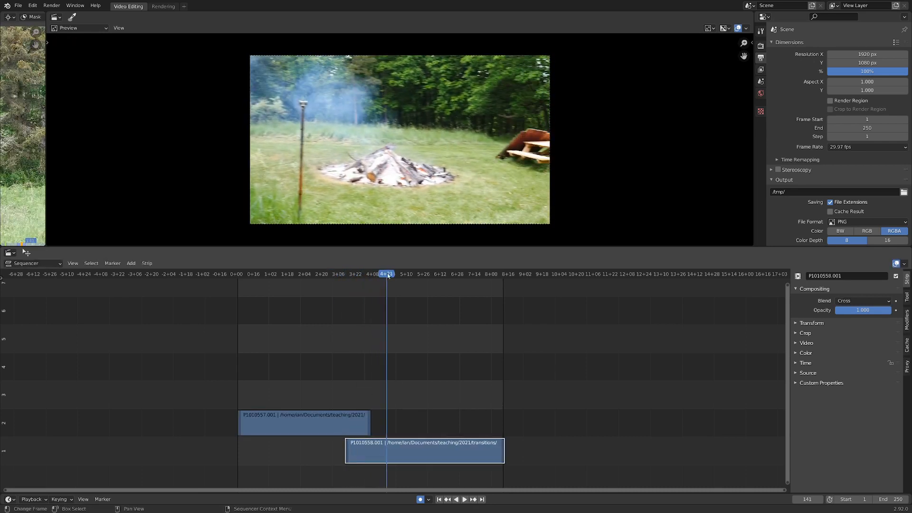
key(space)
click(337, 285)
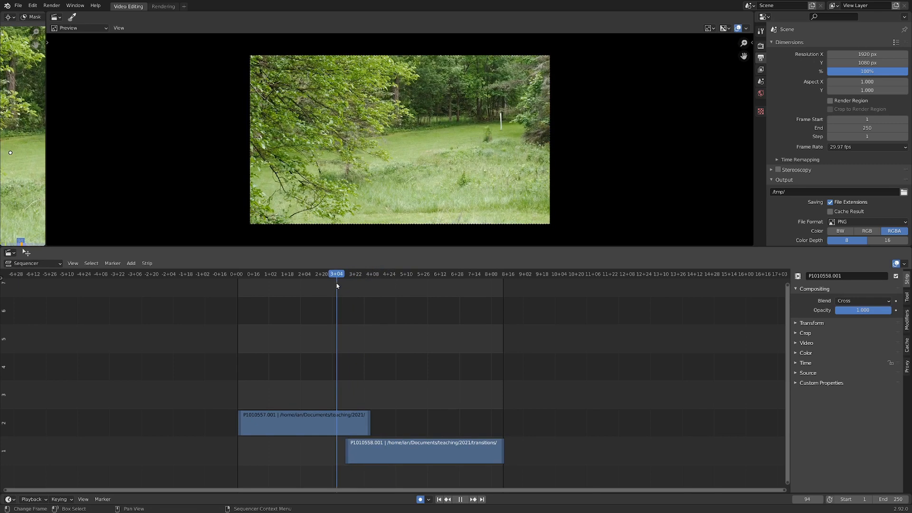
key(space)
click(344, 292)
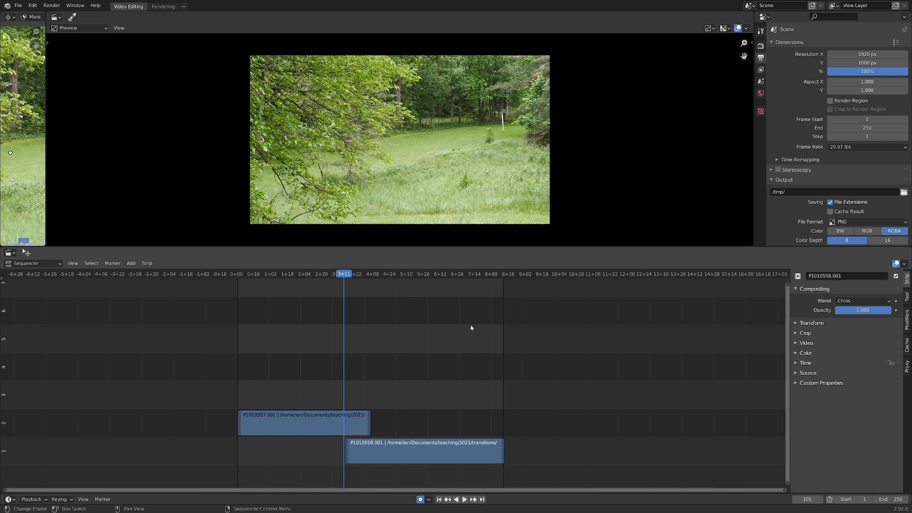
drag(340, 277, 336, 276)
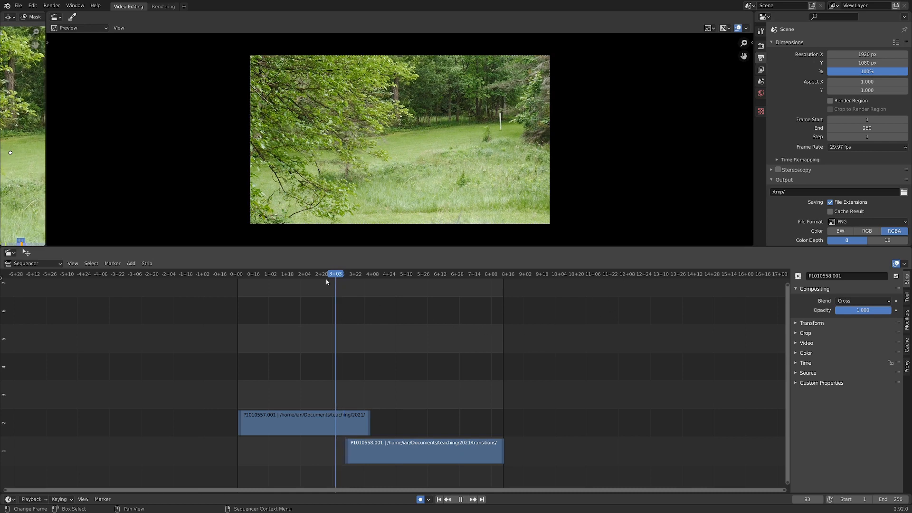
click(333, 280)
key(space)
key(space)
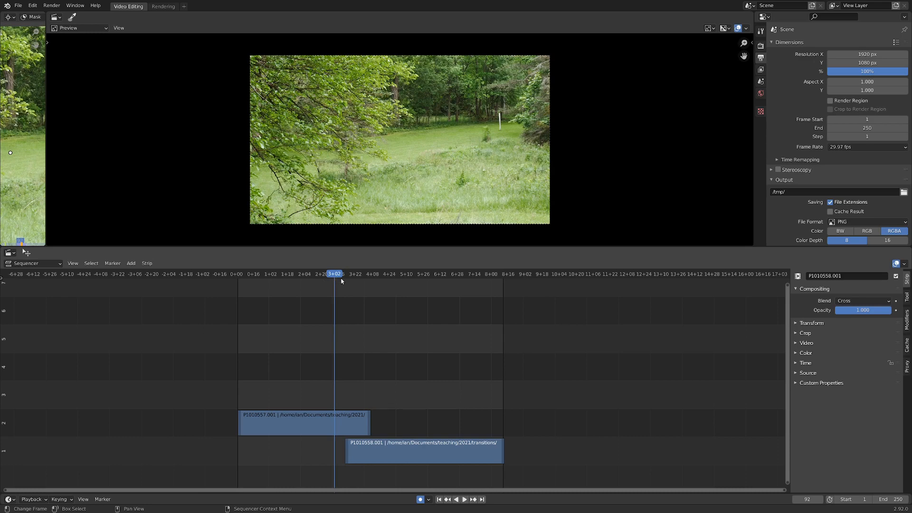